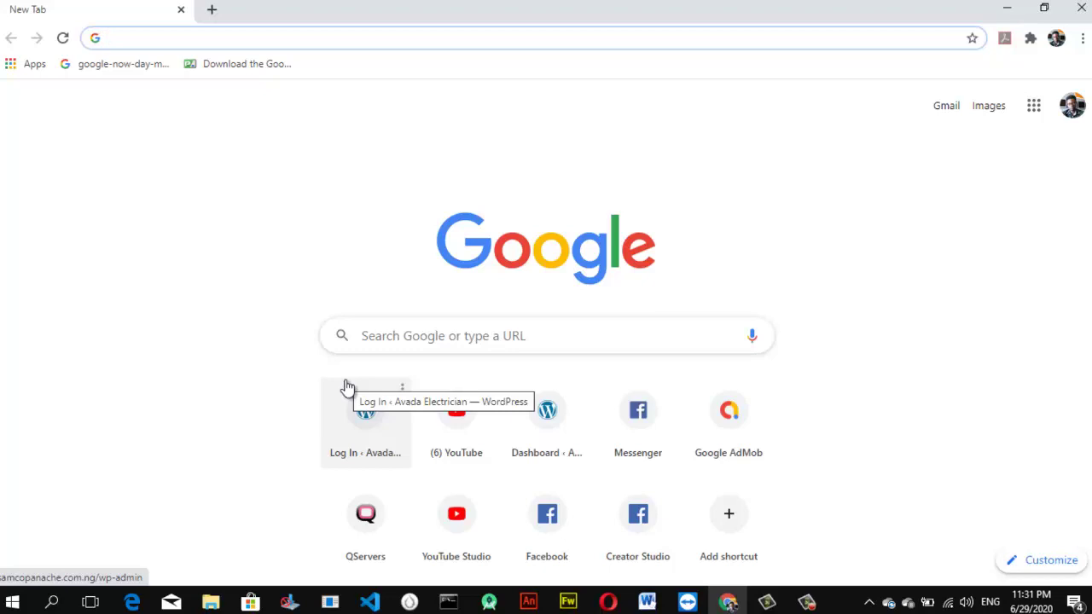
# Open the Facebook Creator Studio site at facebook.com/creatorstudio
pyautogui.write('face')
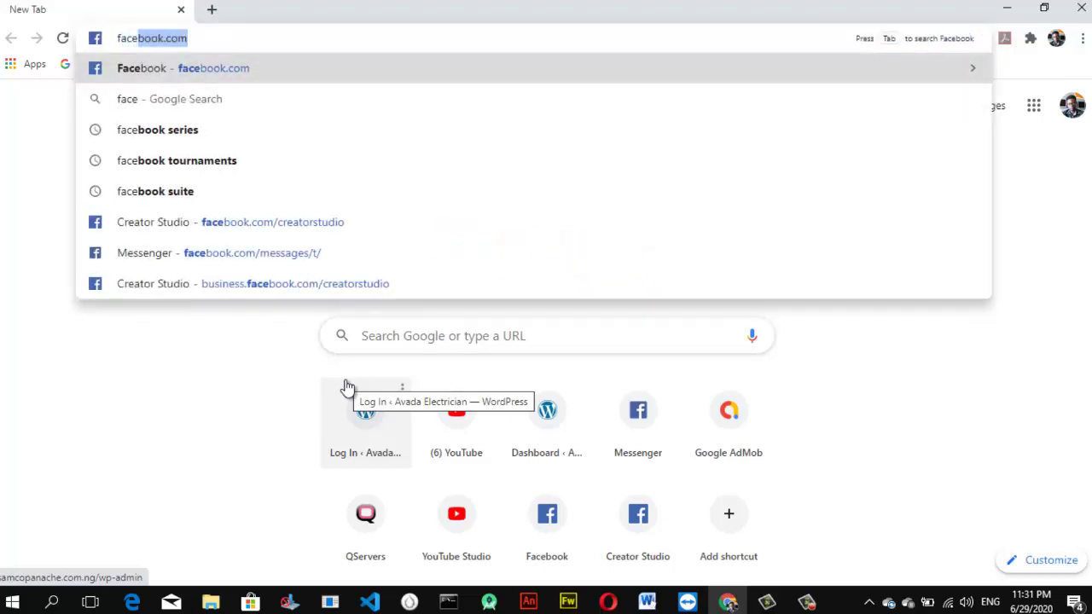
pyautogui.write('book.com/c')
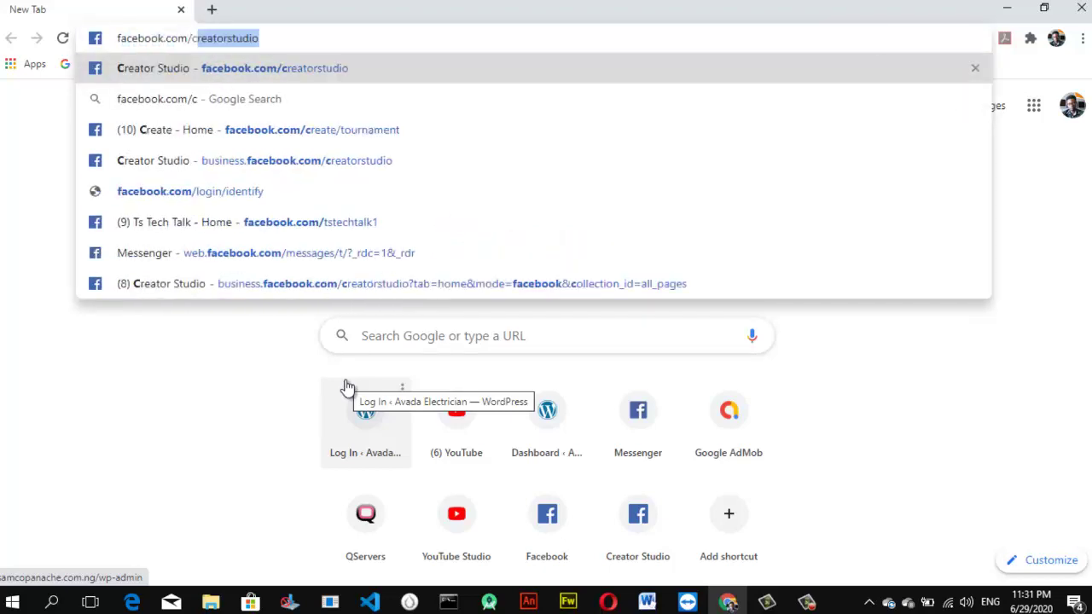
pyautogui.write('reat')
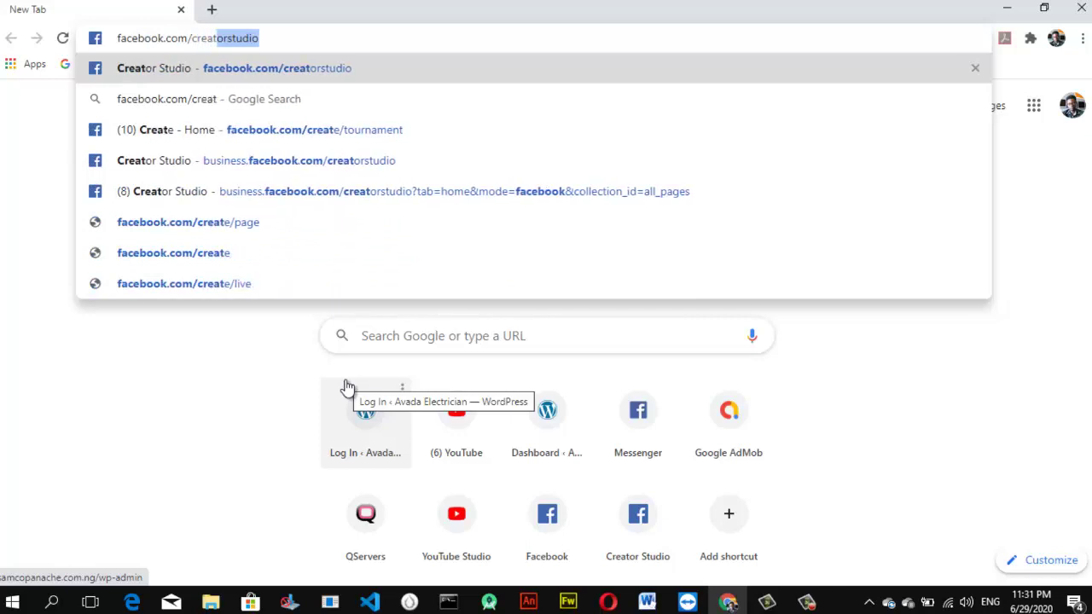
pyautogui.press('Right')
pyautogui.press('Return')
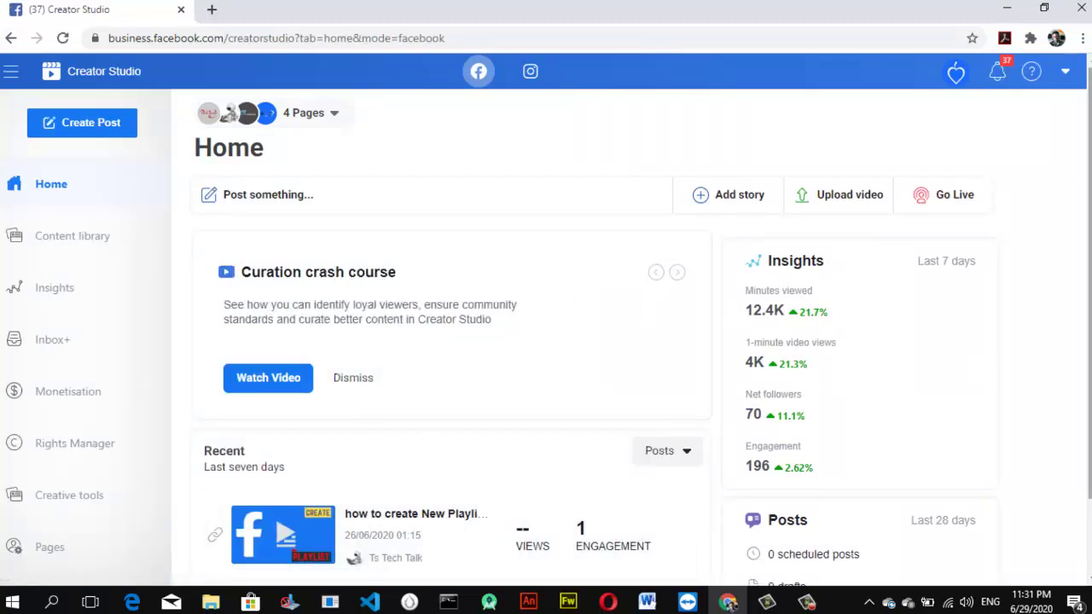
# Go to the Series section of the content library and start creating a new series
pyautogui.scroll(-1, 688, 309)
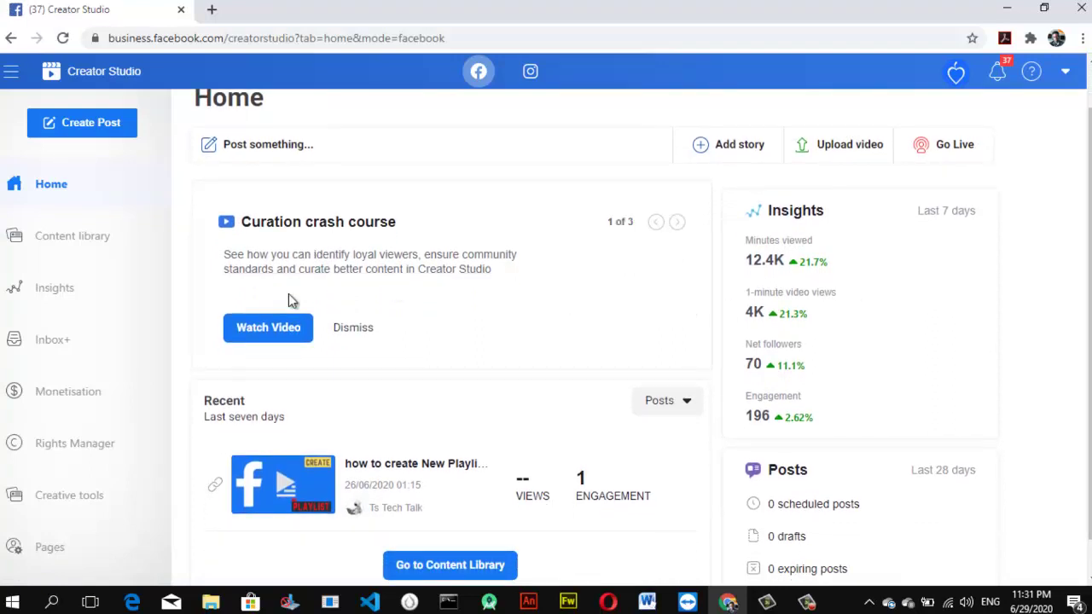
pyautogui.click(100, 241)
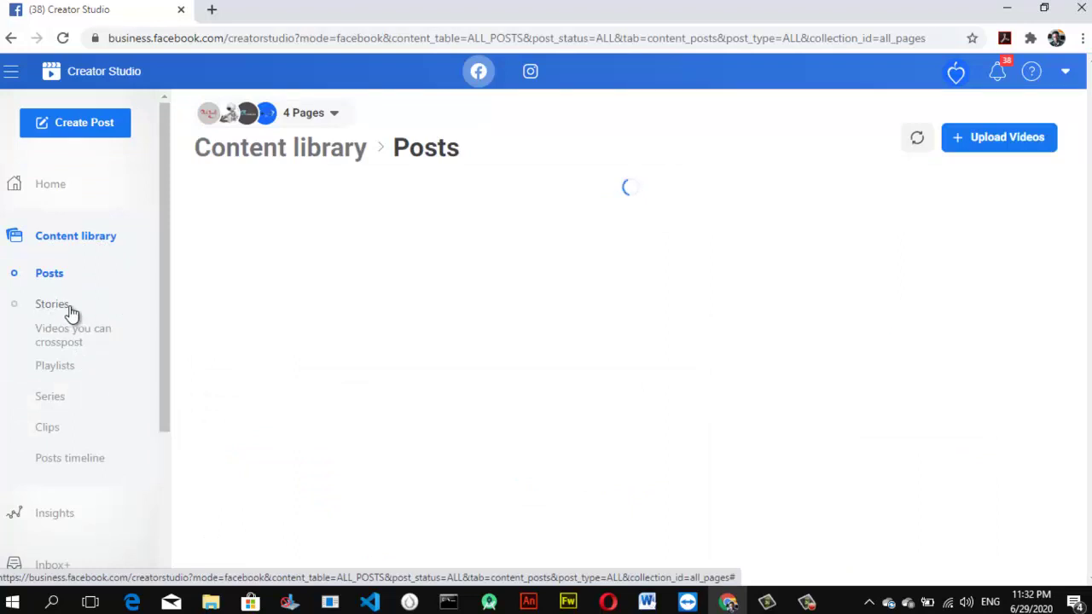
pyautogui.click(50, 399)
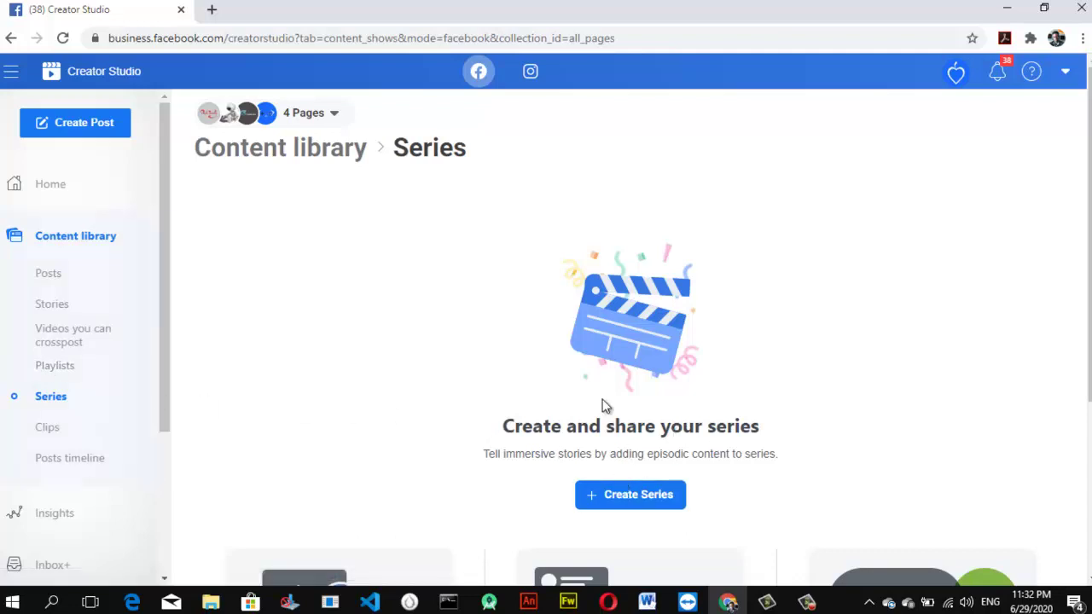
pyautogui.click(636, 504)
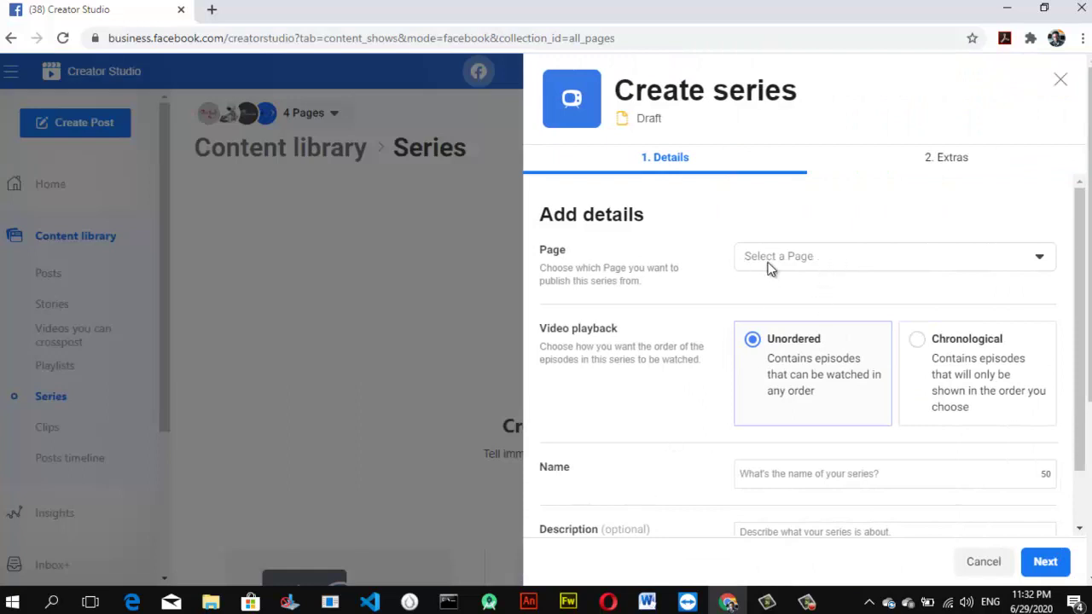
# Set the series' page to Ts Tech Talk and its video playback to Unordered
pyautogui.click(817, 263)
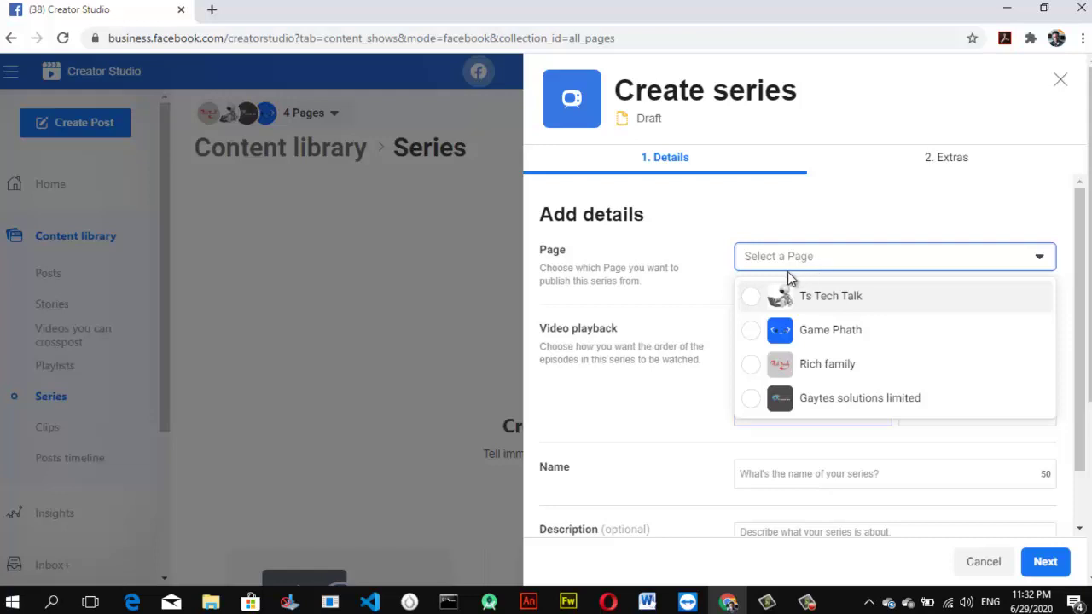
pyautogui.click(758, 299)
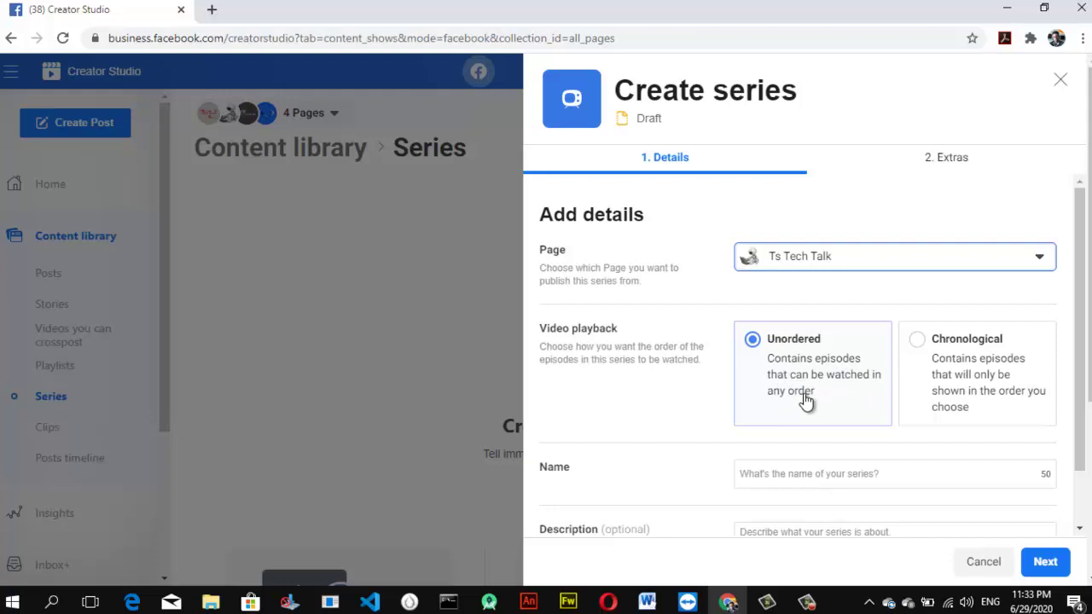
pyautogui.click(995, 380)
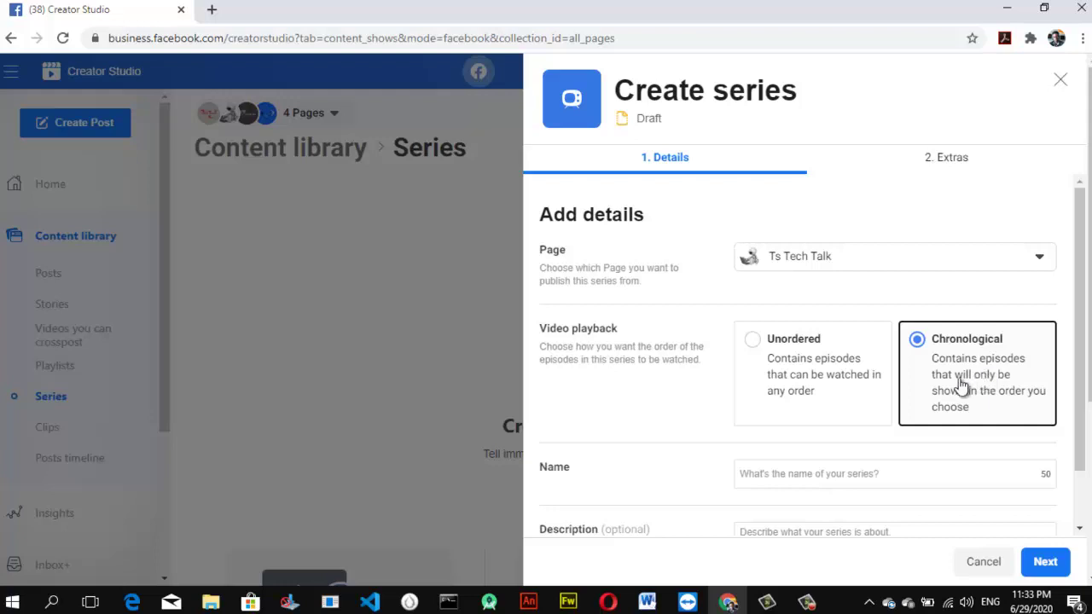
pyautogui.click(845, 377)
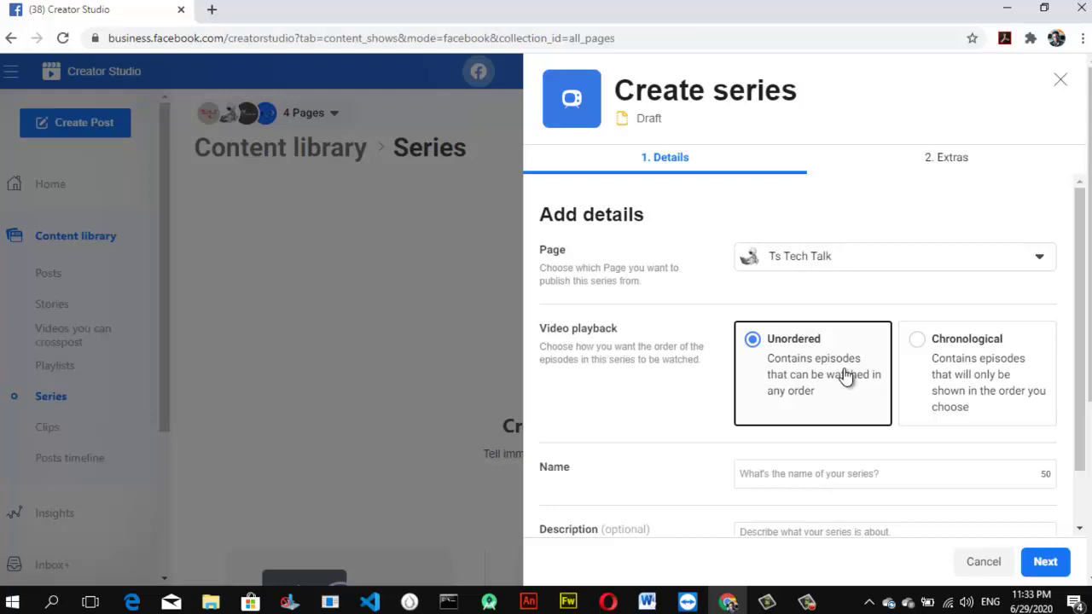
# Name the series "Page promotion"
pyautogui.moveTo(1081, 354); pyautogui.dragTo(1089, 444)
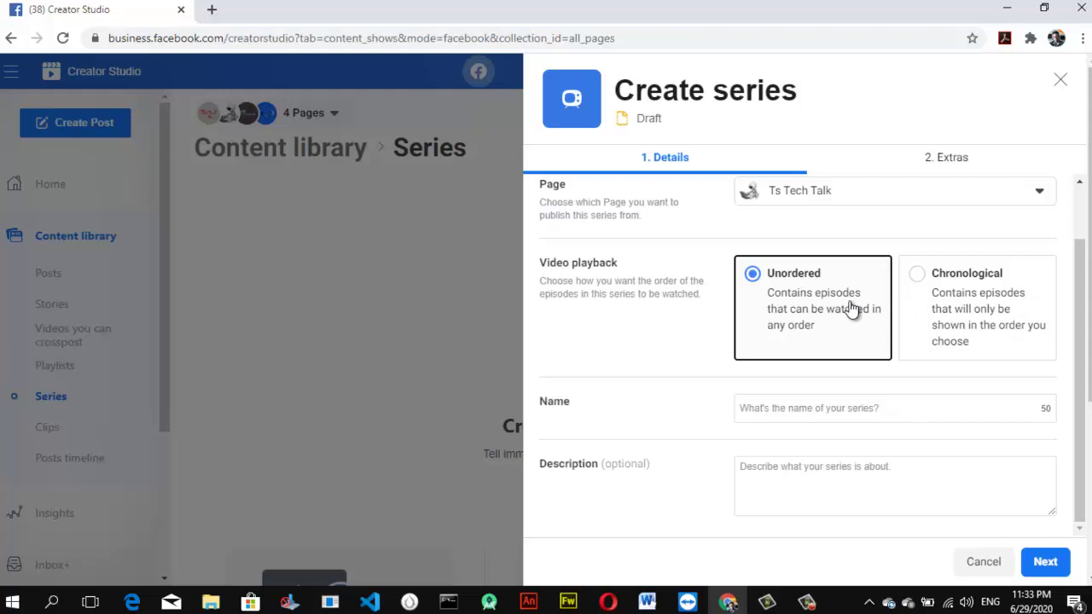
pyautogui.click(792, 409)
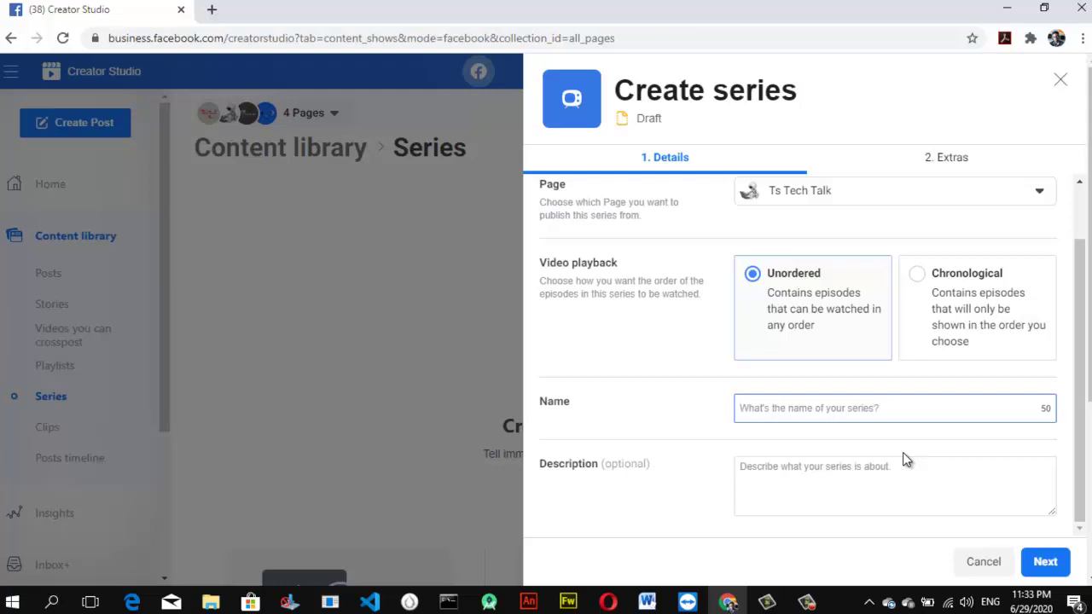
pyautogui.write('Page')
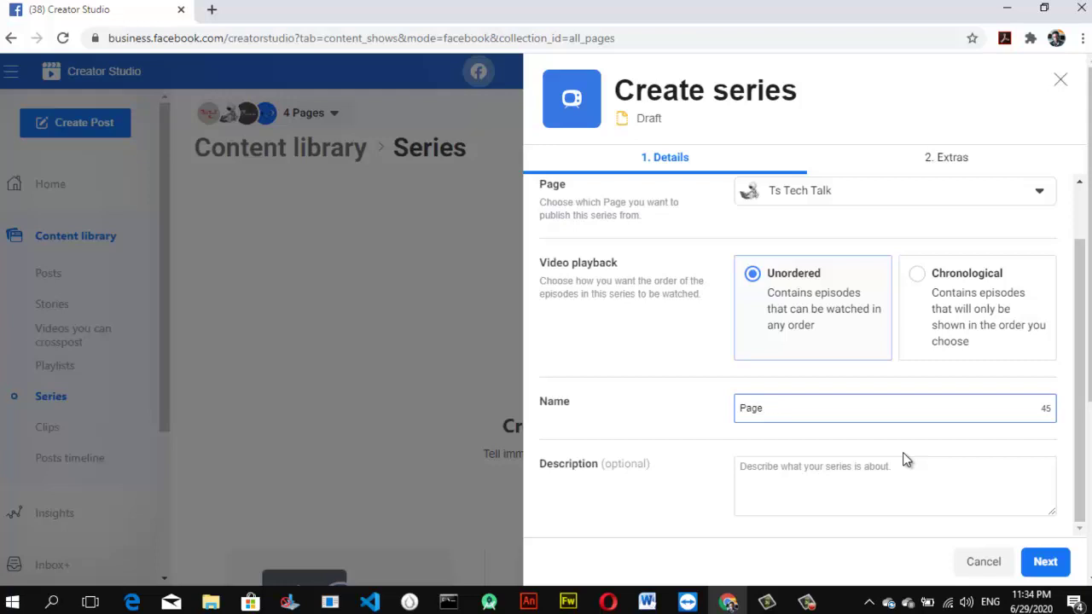
pyautogui.write('promotion')
pyautogui.press('Tab')
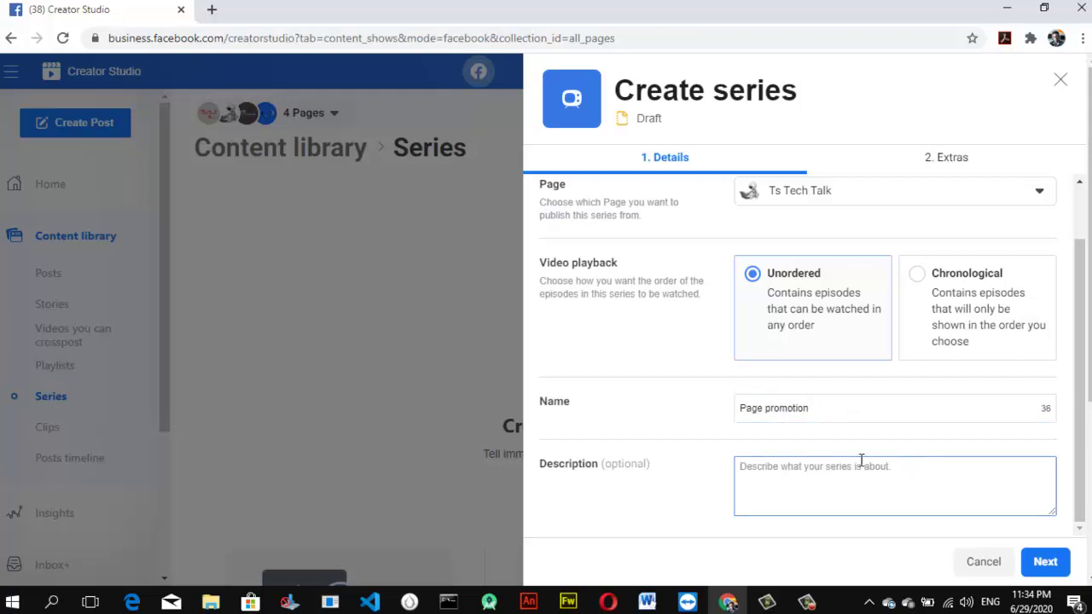
# Describe the series as "In this series you will learn how to promote your page for free" and continue to the extras
pyautogui.write('In thi')
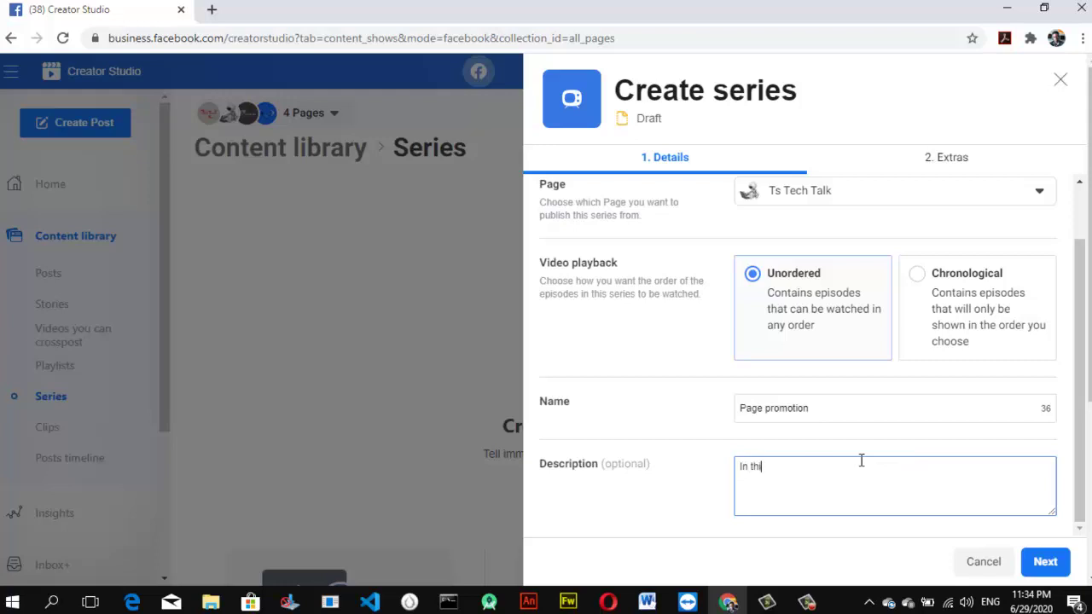
pyautogui.write('s series you will leRN')
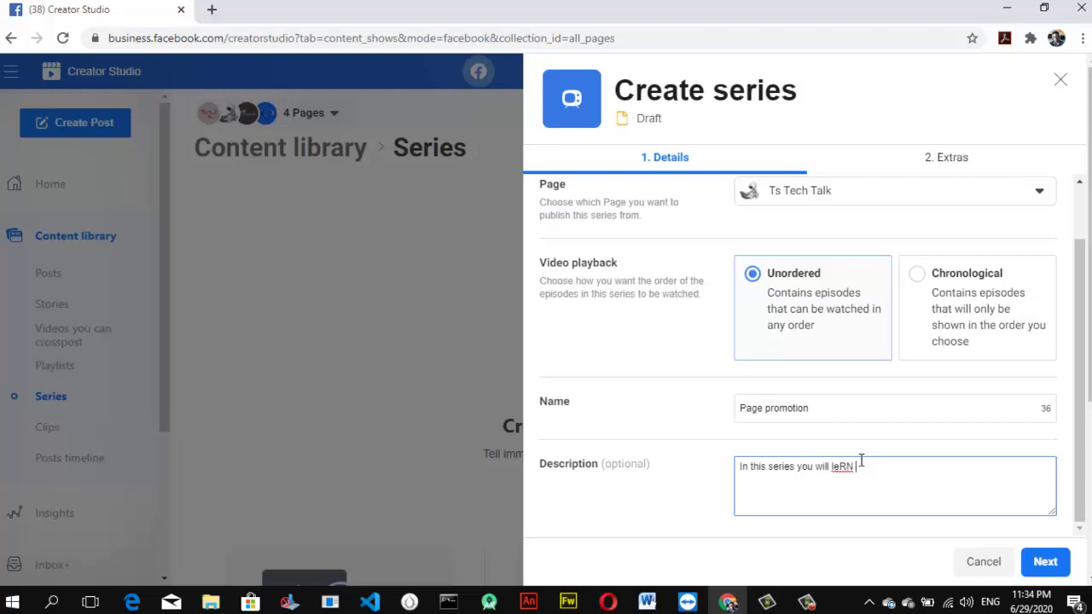
pyautogui.press('BackSpace')
pyautogui.press('BackSpace')
pyautogui.press('BackSpace')
pyautogui.write('arn how to promote your page')
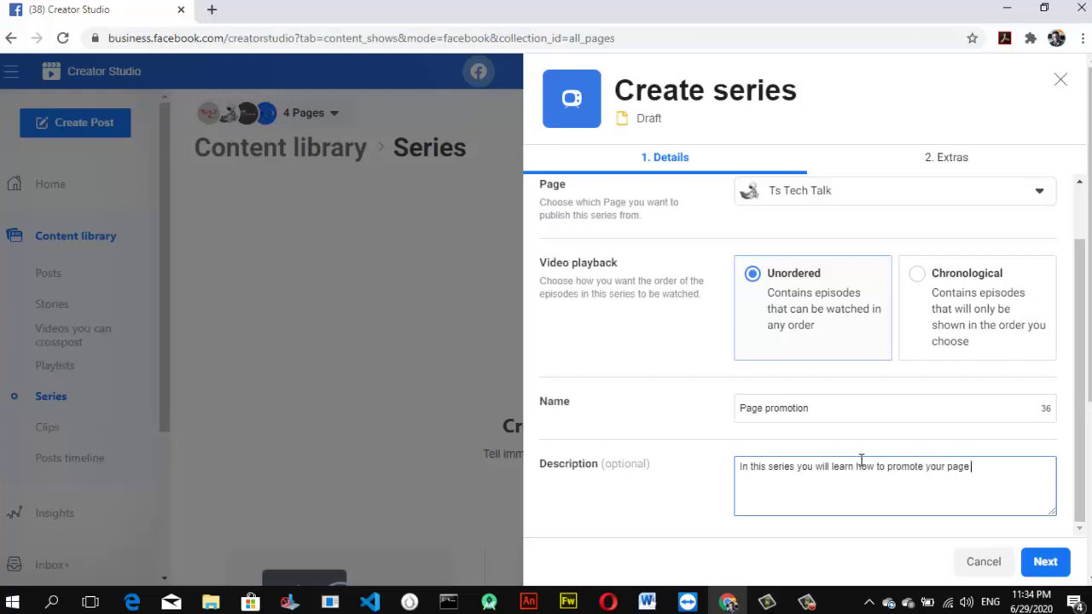
pyautogui.write(' for free')
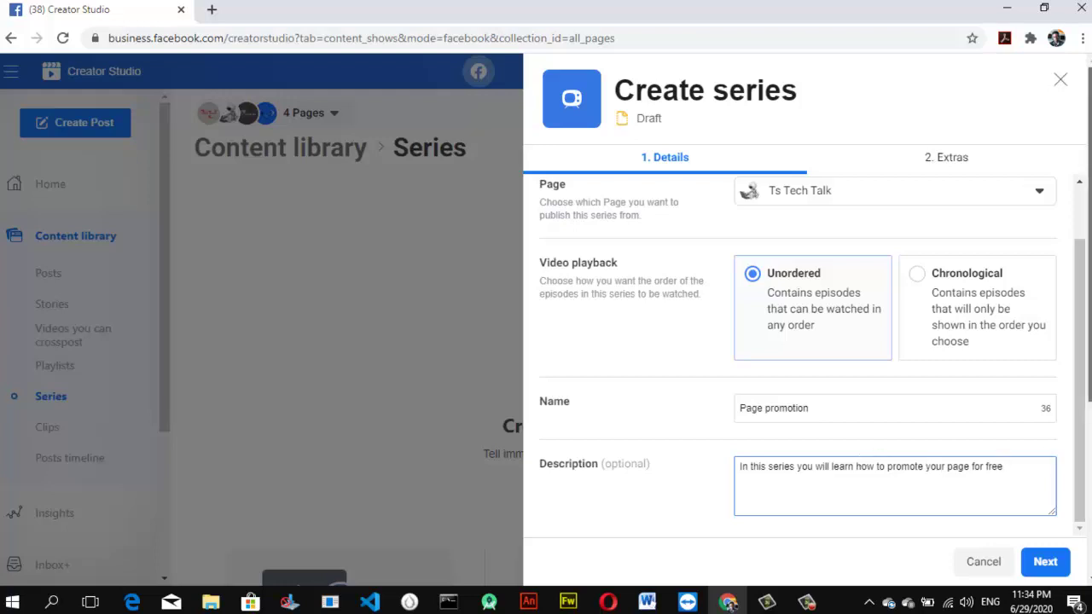
pyautogui.click(1045, 562)
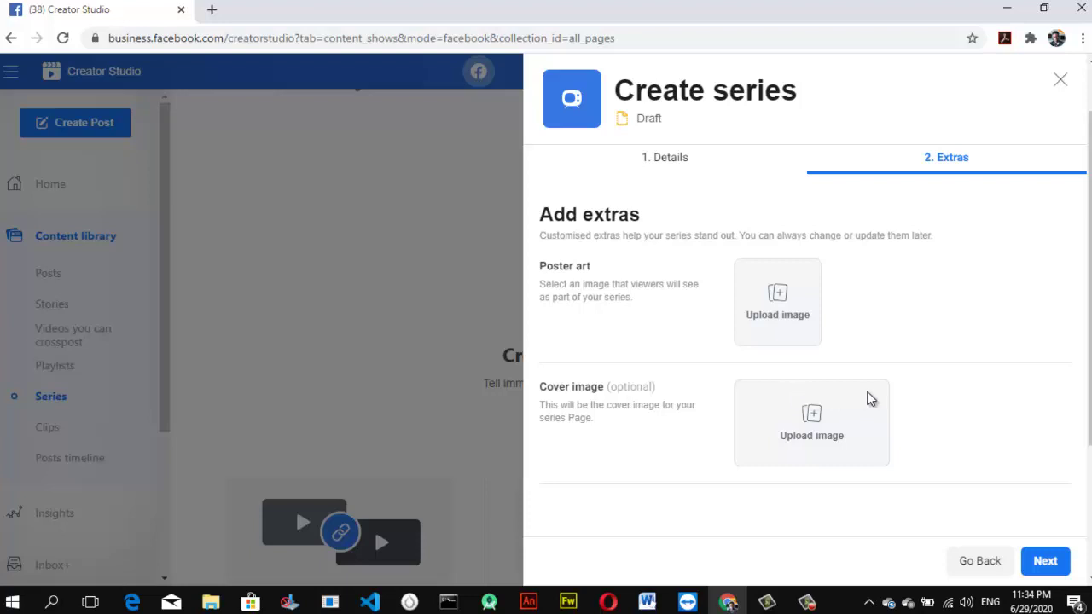
# Upload the image bg-tech-wallpaper from Downloads as the series' poster art
pyautogui.click(783, 309)
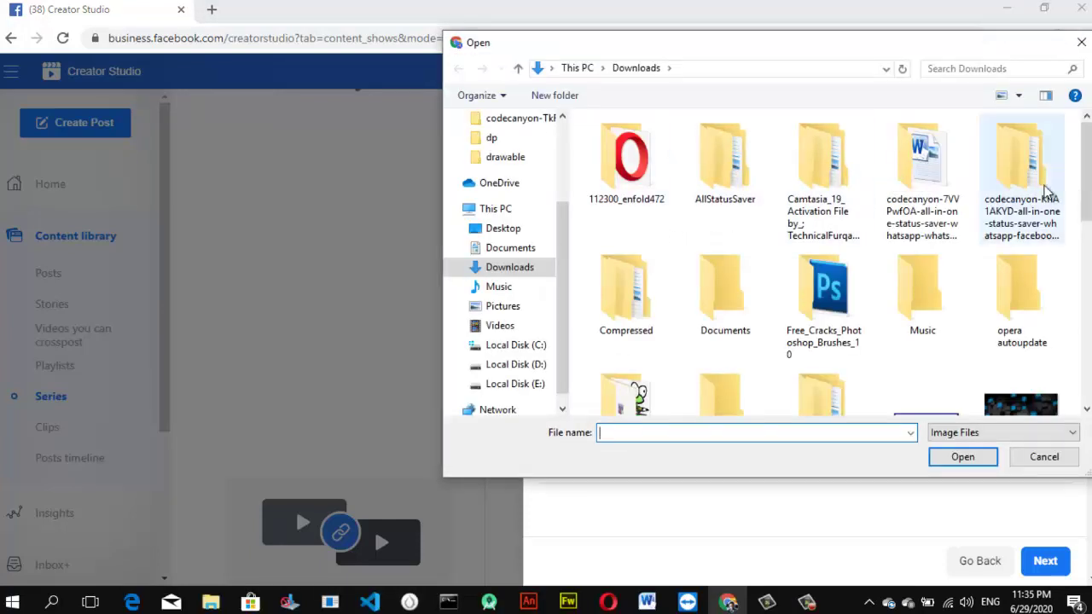
pyautogui.moveTo(1088, 183); pyautogui.dragTo(1090, 256)
pyautogui.click(1022, 144)
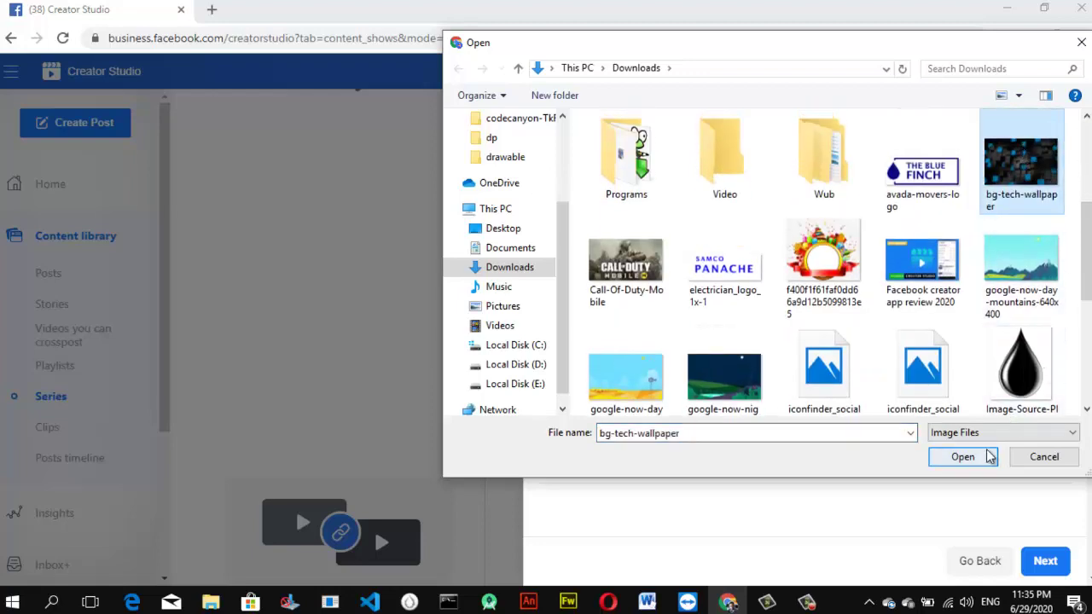
pyautogui.click(975, 457)
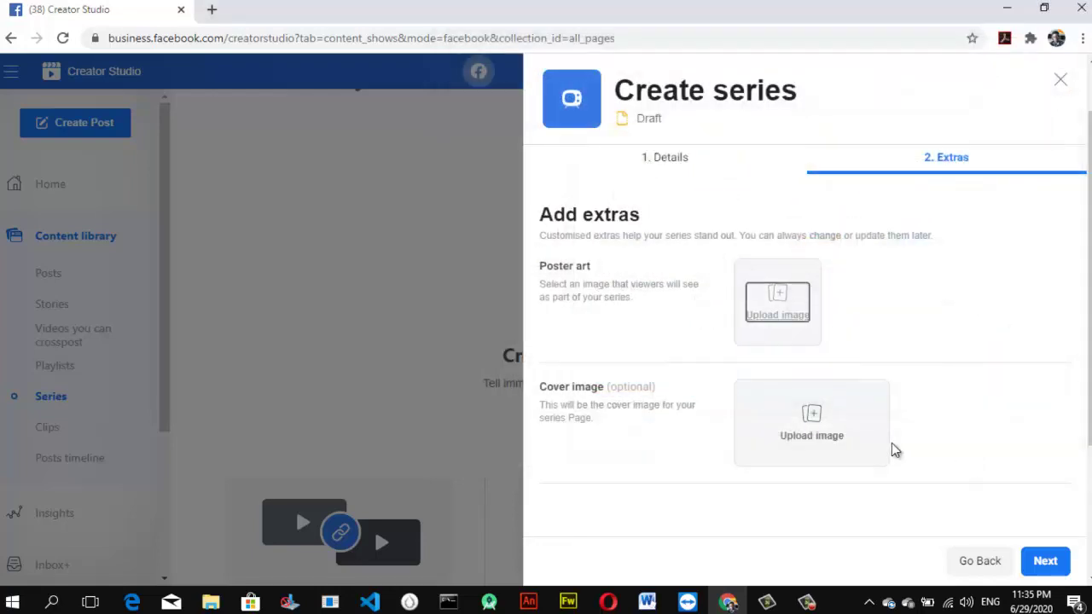
# Upload the image google-now-day-plains-640x400 from Downloads as the series' cover image
pyautogui.click(821, 441)
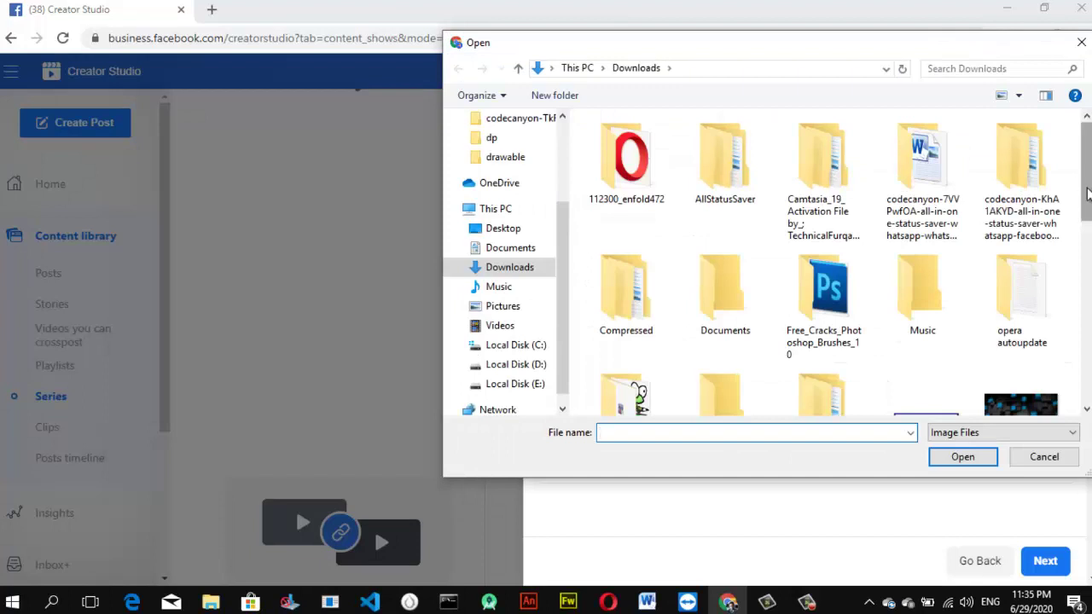
pyautogui.moveTo(1088, 194); pyautogui.dragTo(1077, 303)
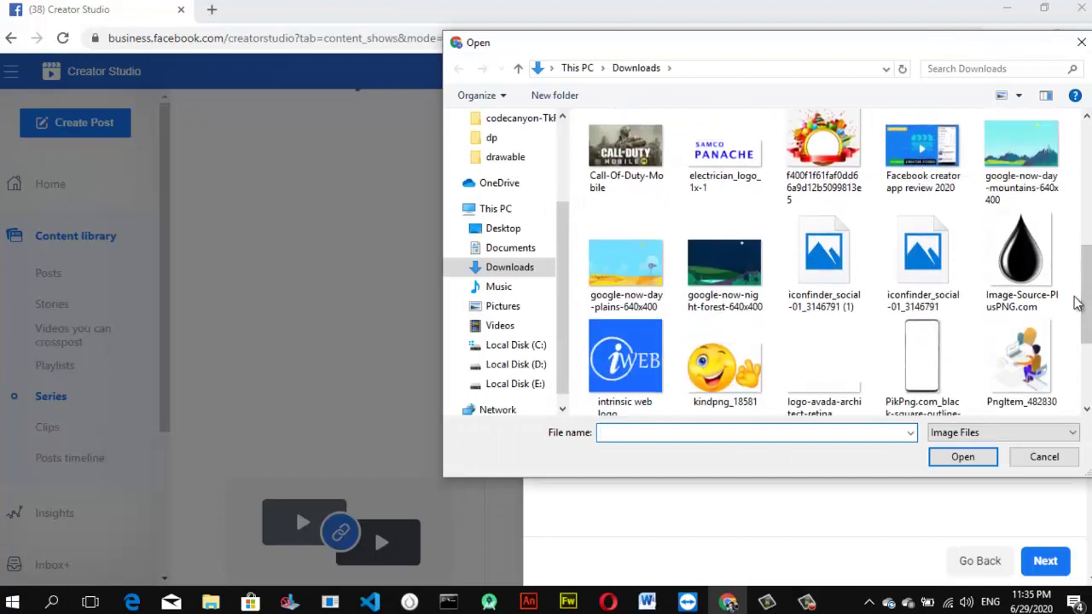
pyautogui.click(717, 252)
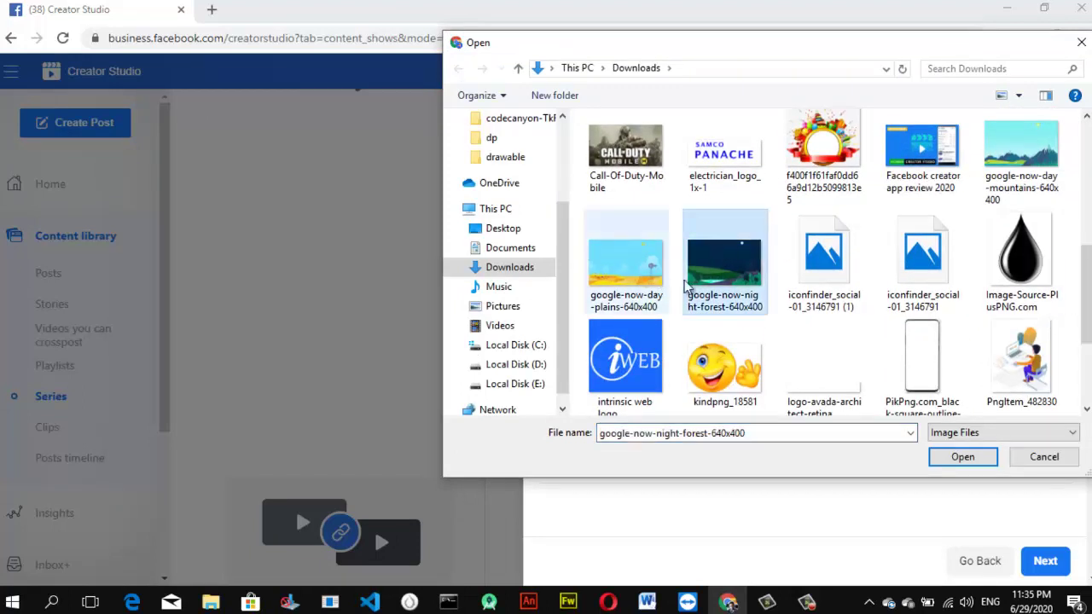
pyautogui.click(655, 243)
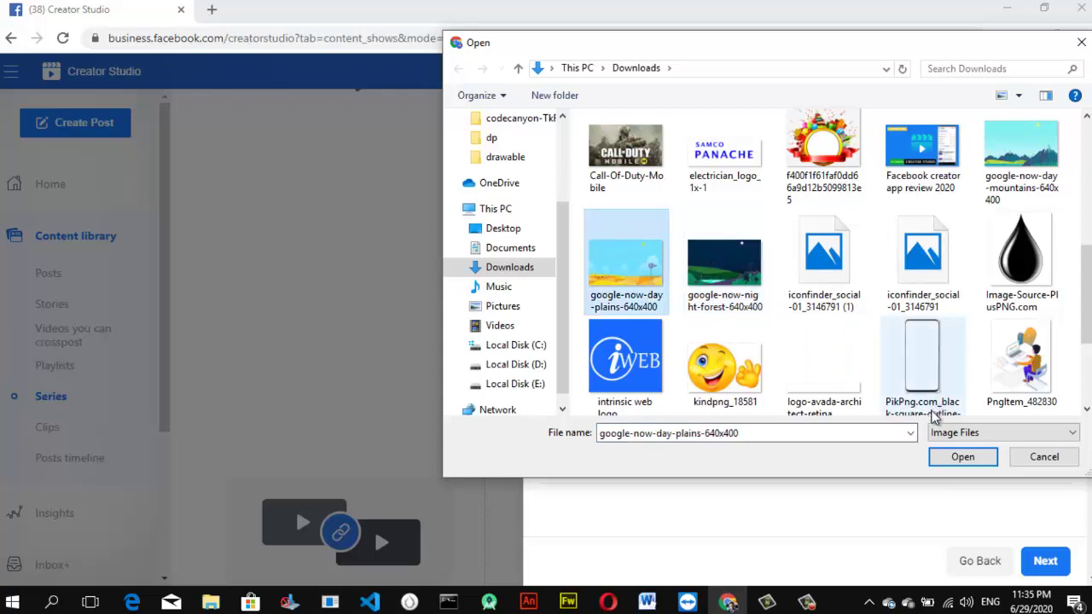
pyautogui.click(969, 458)
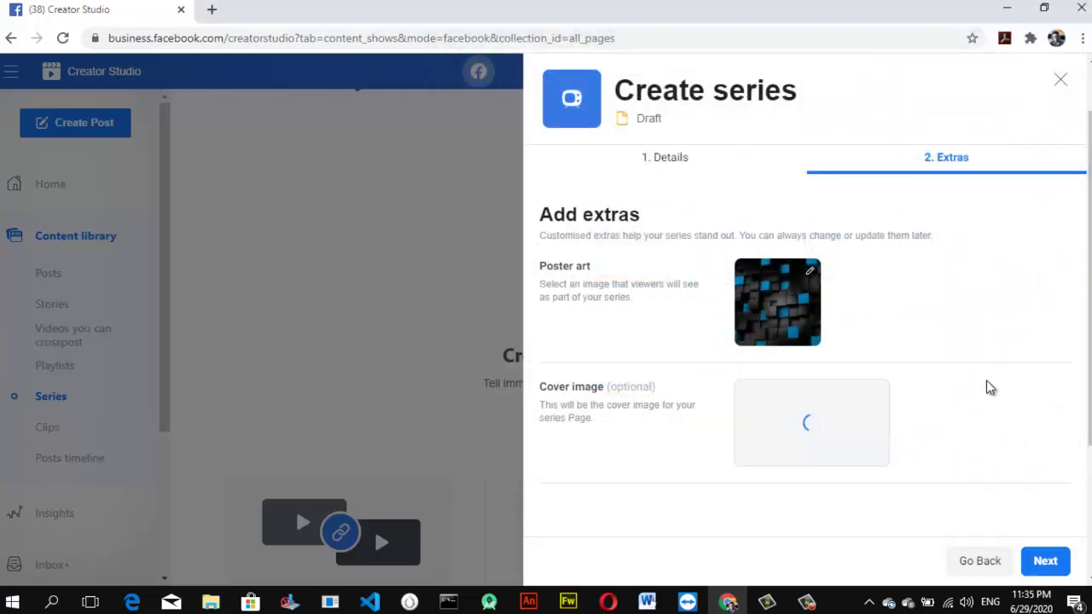
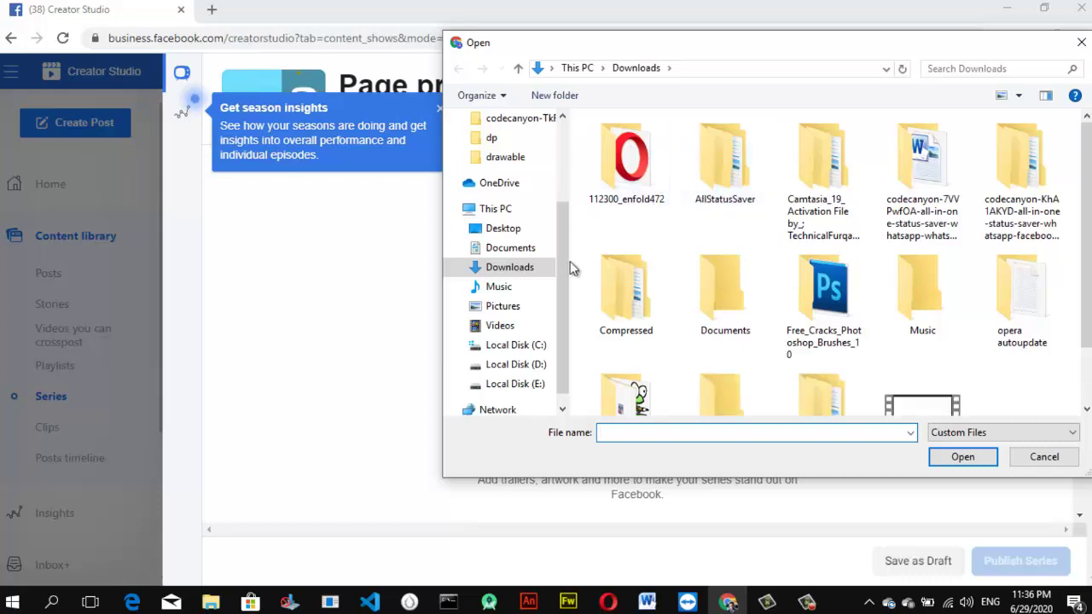
# Upload the y2mate.com "Subscribe and bell icon intro" video from Downloads as the series trailer
pyautogui.click(517, 249)
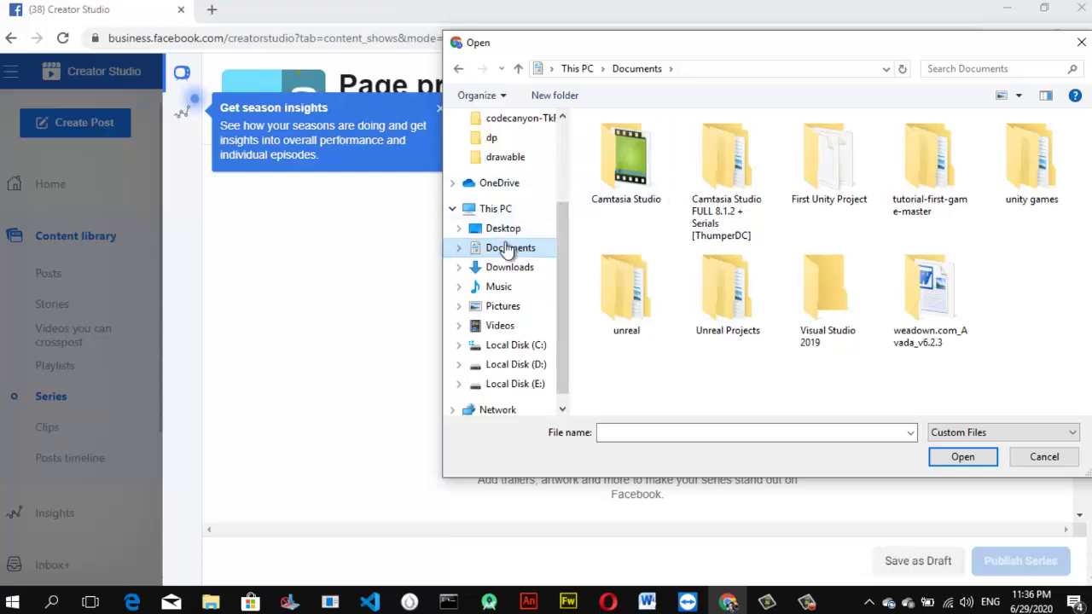
pyautogui.click(514, 268)
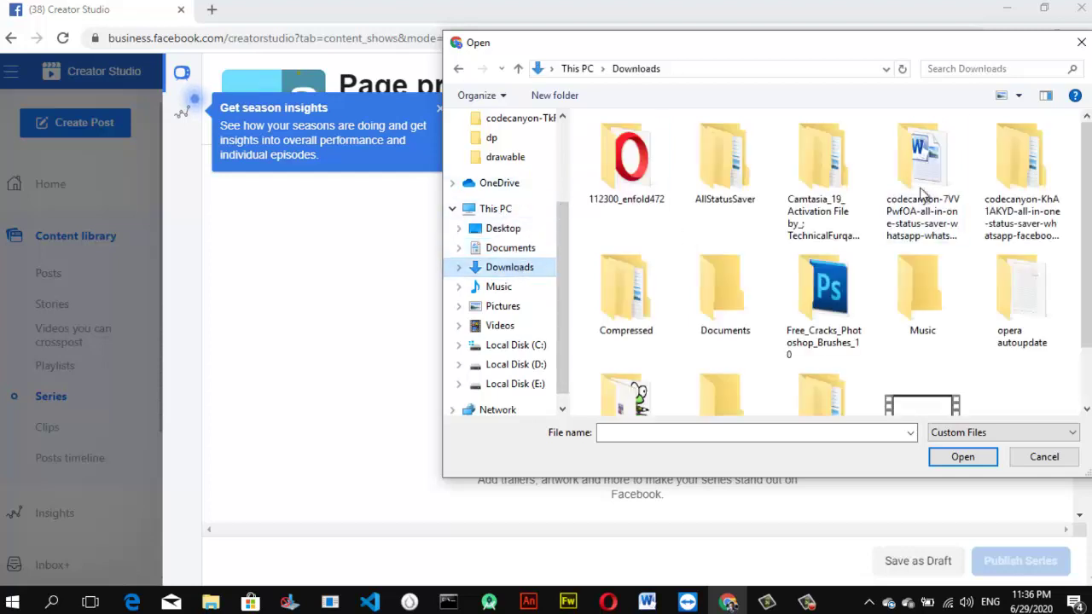
pyautogui.scroll(-2, 1089, 294)
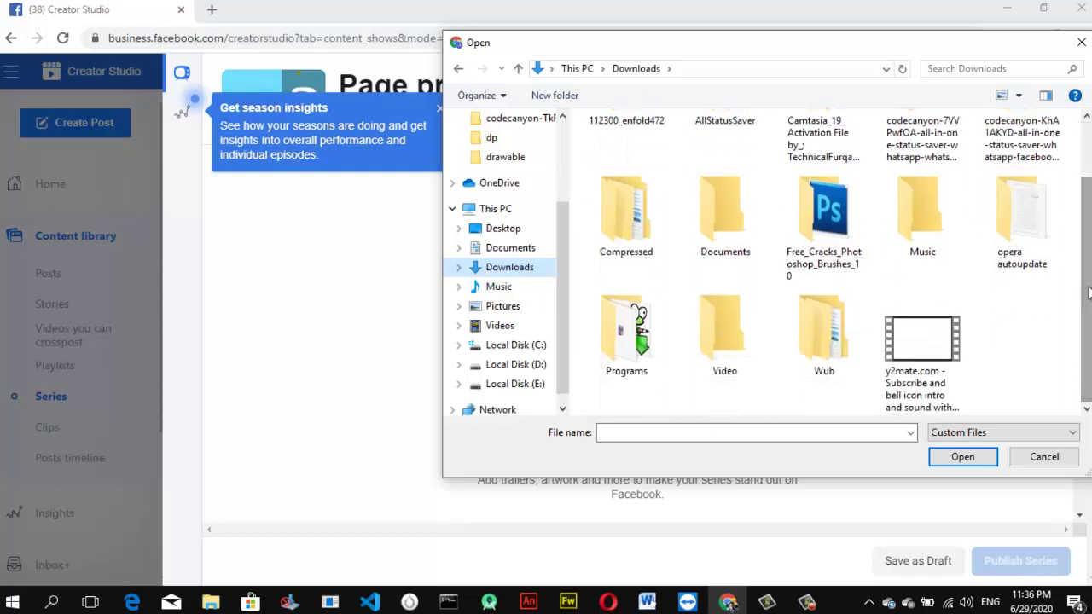
pyautogui.doubleClick(905, 342)
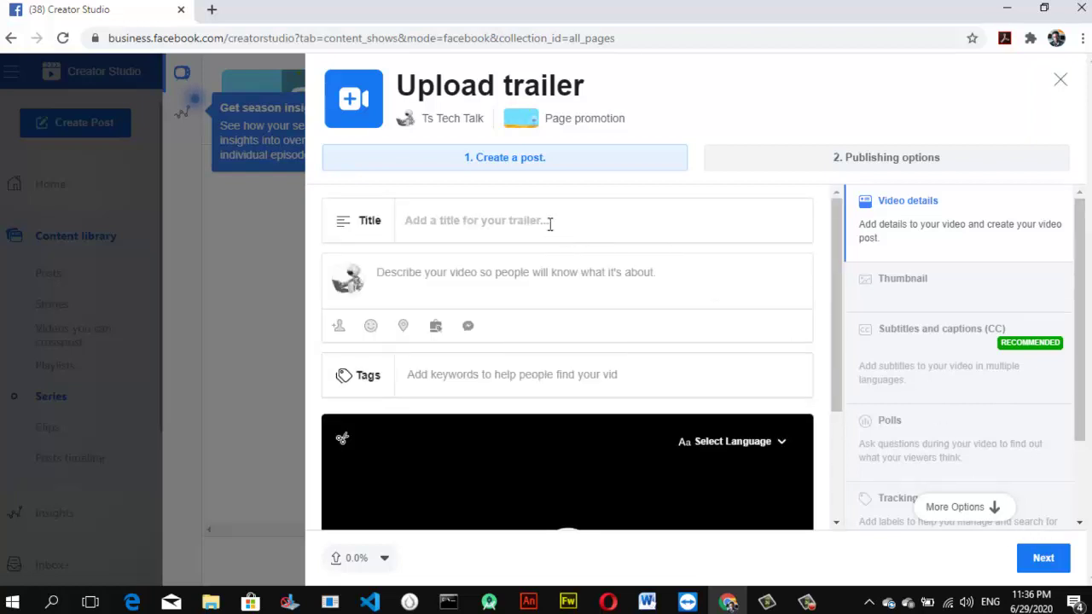
# Title the trailer "Please like and subscribe" and publish it with the series
pyautogui.write('Pleas')
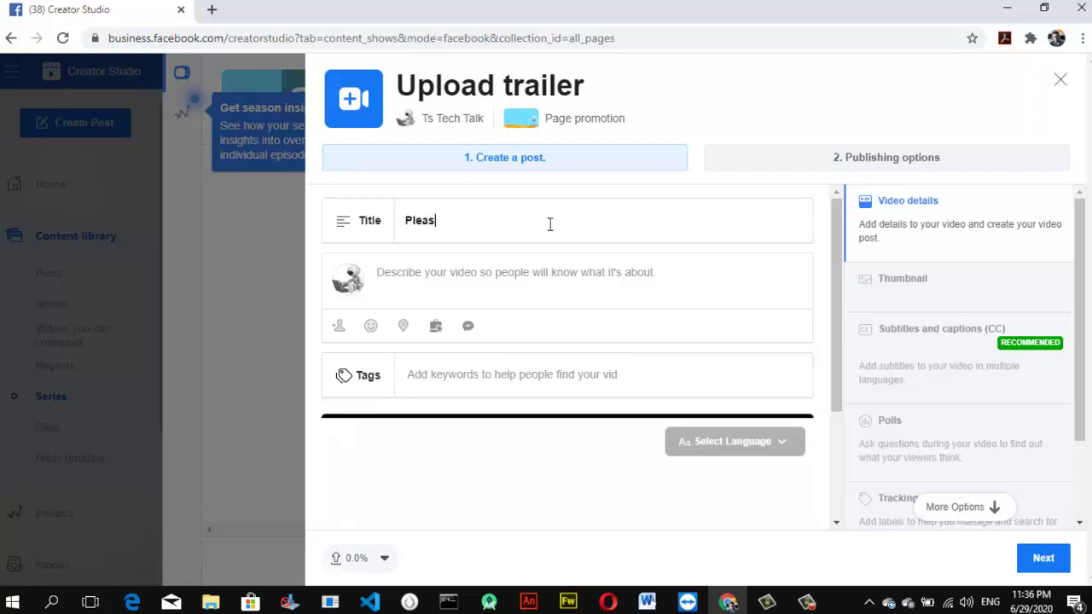
pyautogui.write('e like and ')
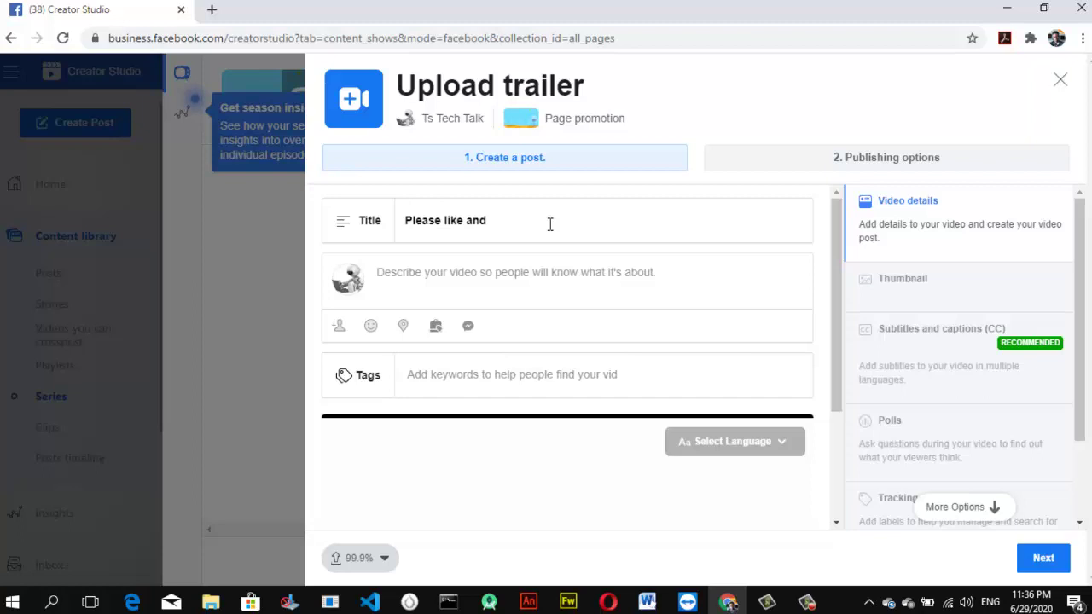
pyautogui.write('subsc')
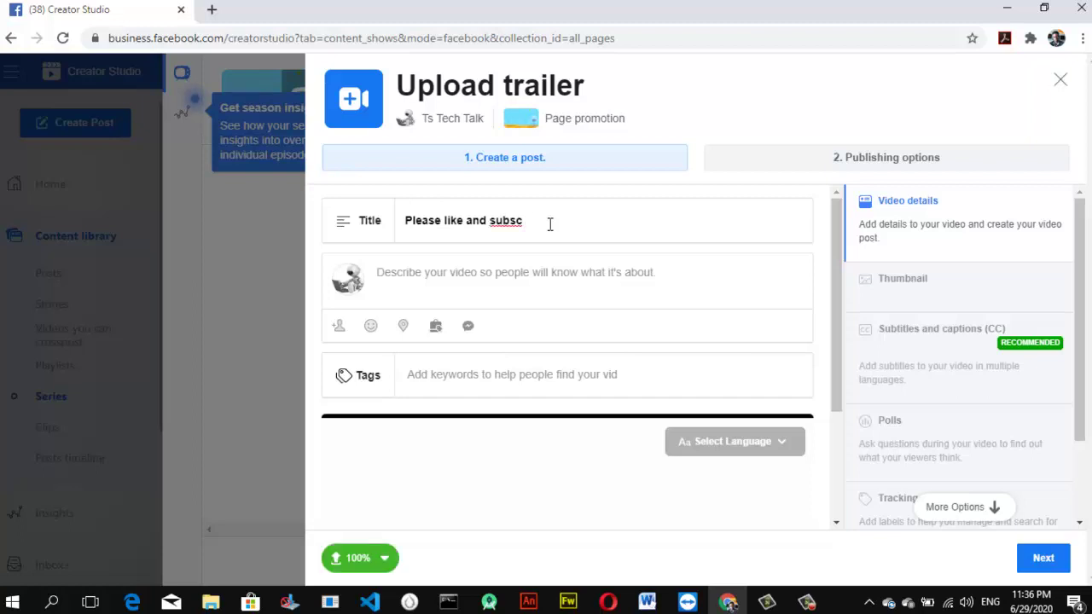
pyautogui.write('ube')
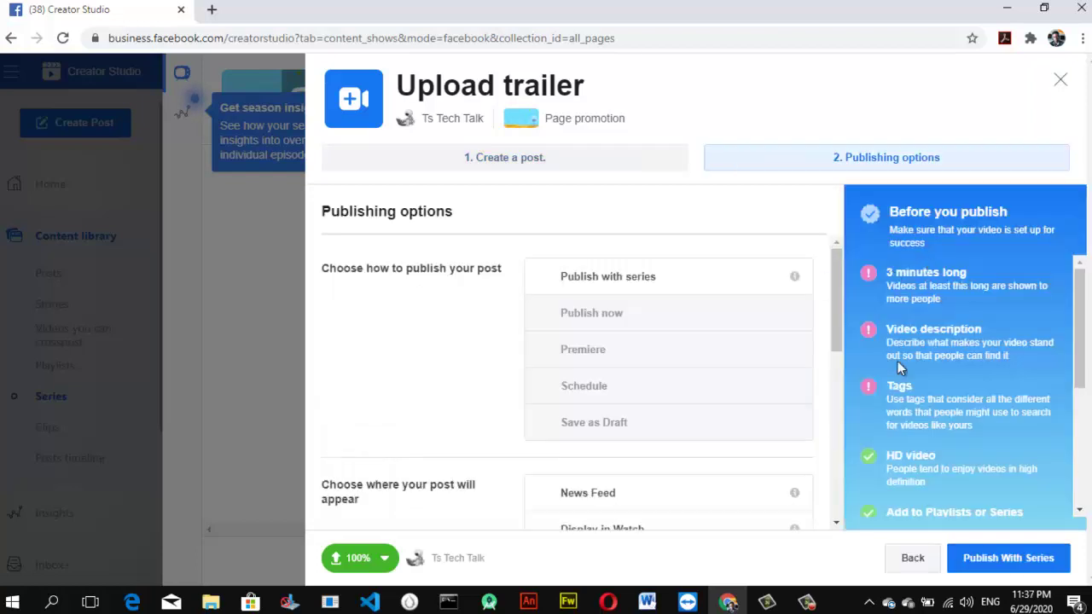
pyautogui.click(1009, 559)
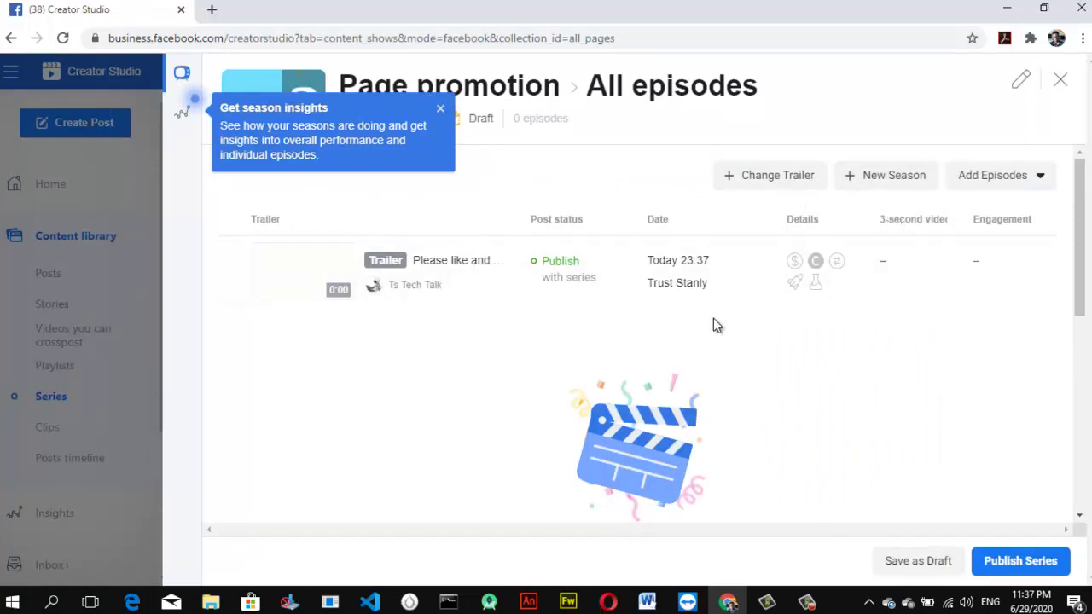
# Start a new season for the Page promotion series
pyautogui.moveTo(551, 280)
pyautogui.click(893, 185)
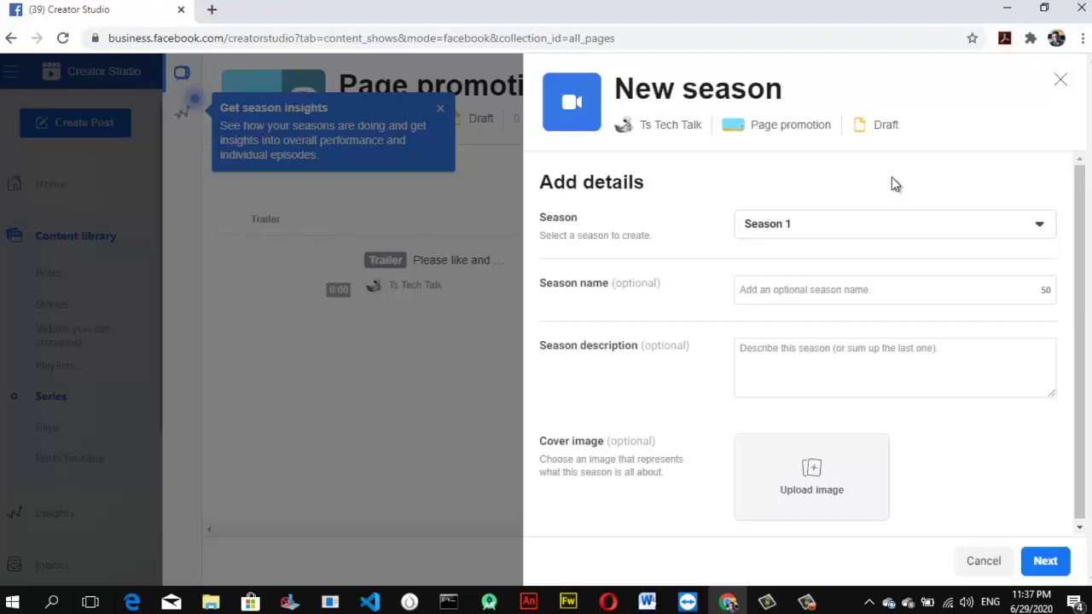
# Examine the full range of season numbers that can be chosen for the new season, keeping Season 1
pyautogui.click(791, 224)
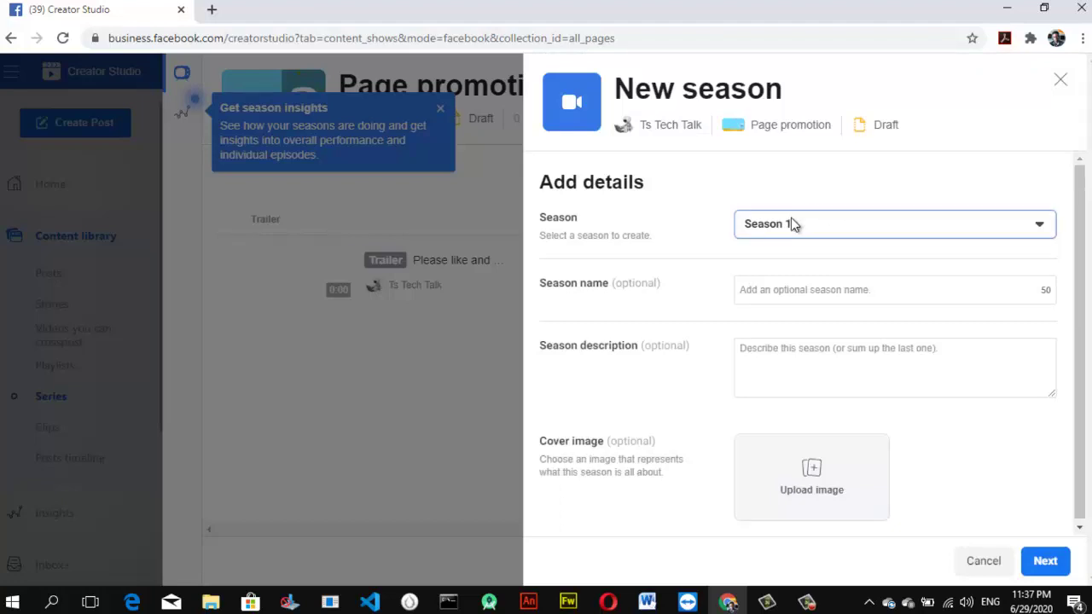
pyautogui.click(791, 224)
pyautogui.click(791, 224)
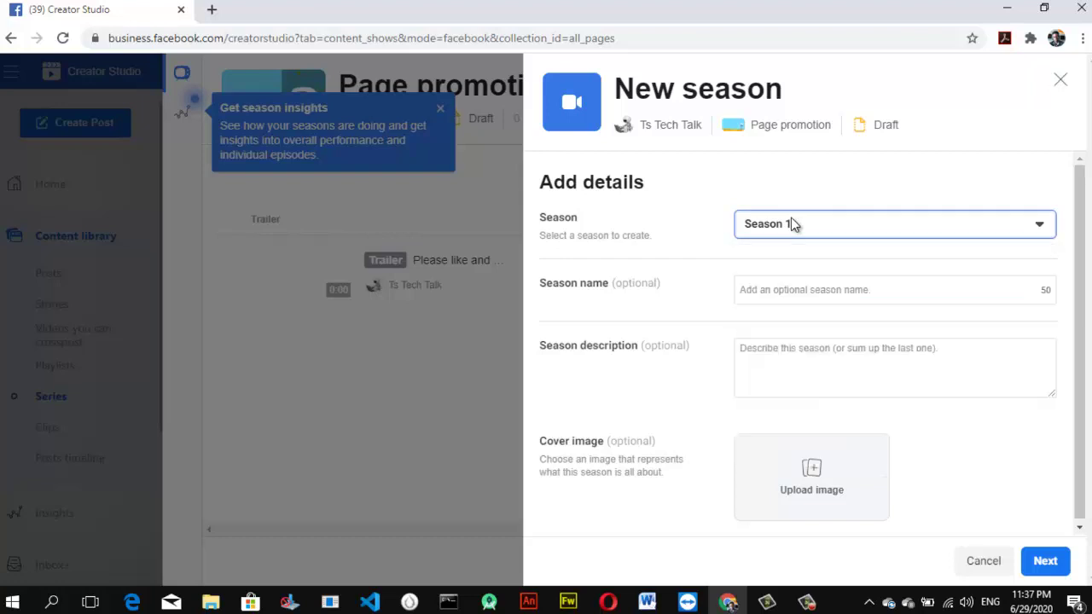
pyautogui.click(791, 222)
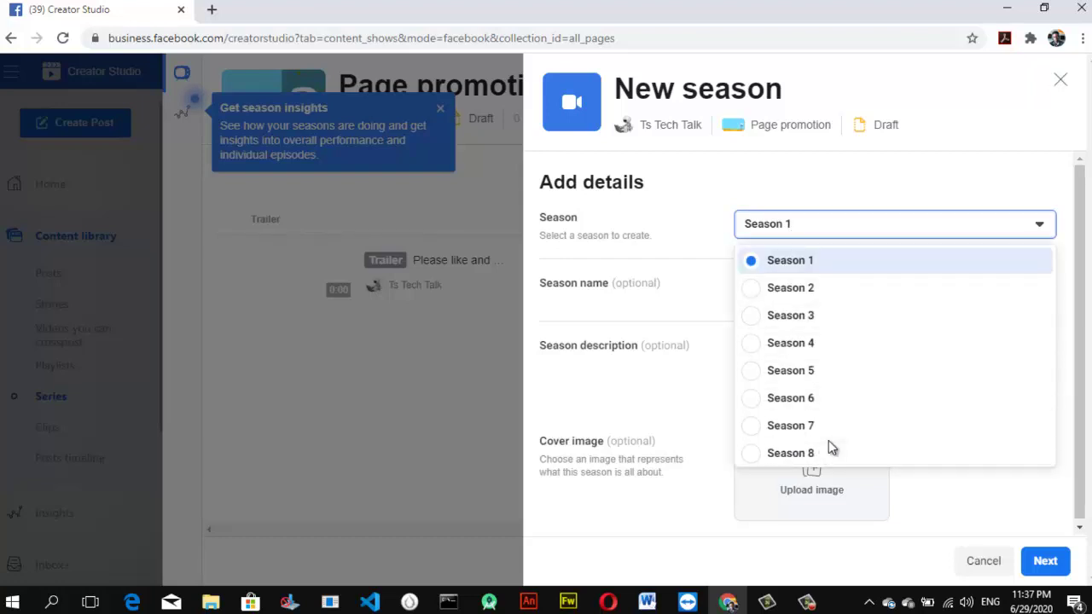
pyautogui.press('Down')
pyautogui.press('Down')
pyautogui.press('Down')
pyautogui.press('Down')
pyautogui.press('Down')
pyautogui.press('Down')
pyautogui.press('Down')
pyautogui.press('Down')
pyautogui.press('Down')
pyautogui.press('Down')
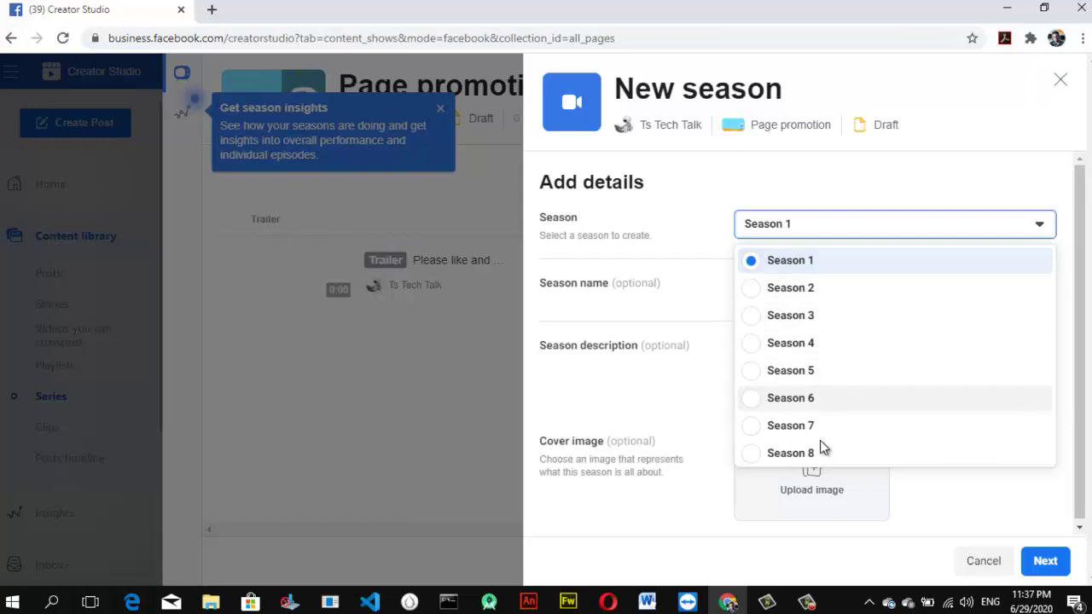
pyautogui.press('Down')
pyautogui.press('Down')
pyautogui.press('Down')
pyautogui.press('Down')
pyautogui.press('Down')
pyautogui.press('Down')
pyautogui.press('Down')
pyautogui.press('Down')
pyautogui.press('Down')
pyautogui.press('Down')
pyautogui.press('Down')
pyautogui.press('Down')
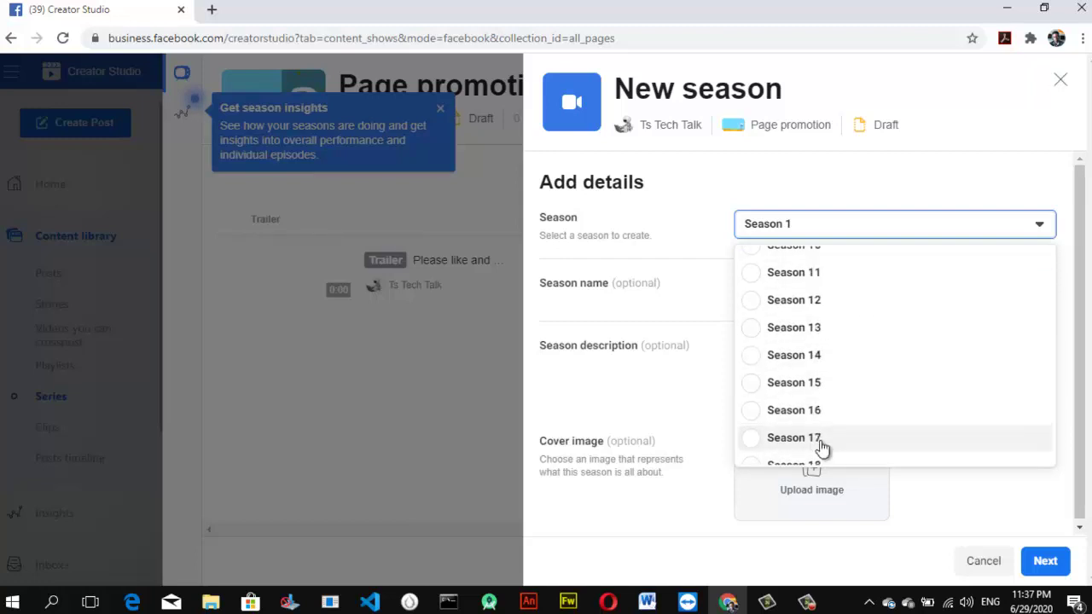
pyautogui.press('Down')
pyautogui.press('Down')
pyautogui.press('Down')
pyautogui.press('Down')
pyautogui.press('Down')
pyautogui.press('Down')
pyautogui.press('Down')
pyautogui.press('Down')
pyautogui.press('Down')
pyautogui.press('Down')
pyautogui.press('Down')
pyautogui.press('Down')
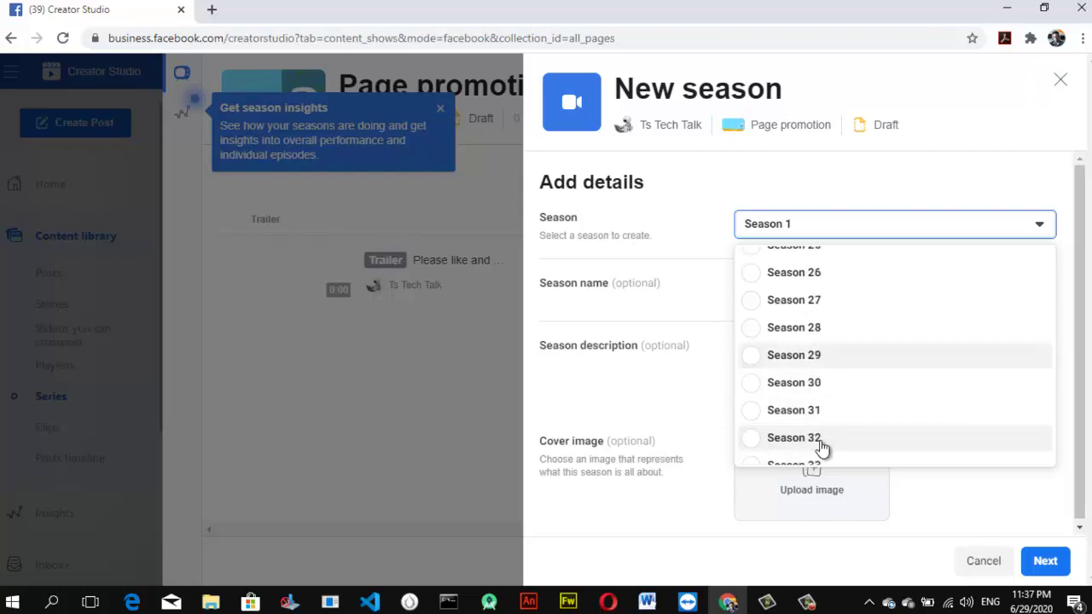
pyautogui.press('Down')
pyautogui.press('Down')
pyautogui.press('Down')
pyautogui.press('Down')
pyautogui.press('Down')
pyautogui.press('Down')
pyautogui.press('Down')
pyautogui.press('Down')
pyautogui.press('Down')
pyautogui.press('Down')
pyautogui.press('Down')
pyautogui.press('Down')
pyautogui.press('Down')
pyautogui.press('Down')
pyautogui.press('Down')
pyautogui.press('Down')
pyautogui.press('Down')
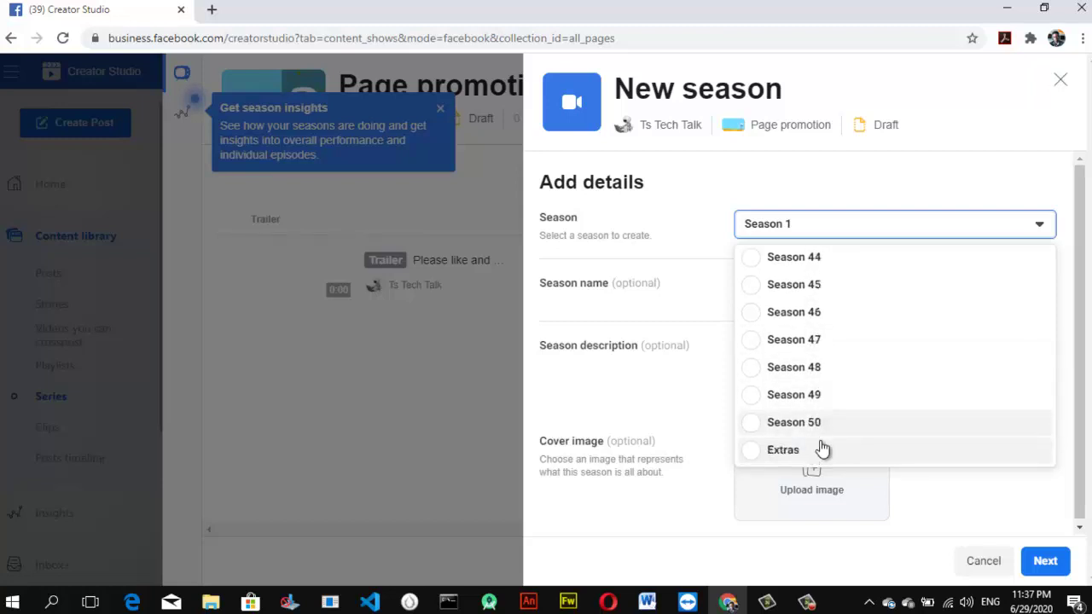
pyautogui.click(822, 180)
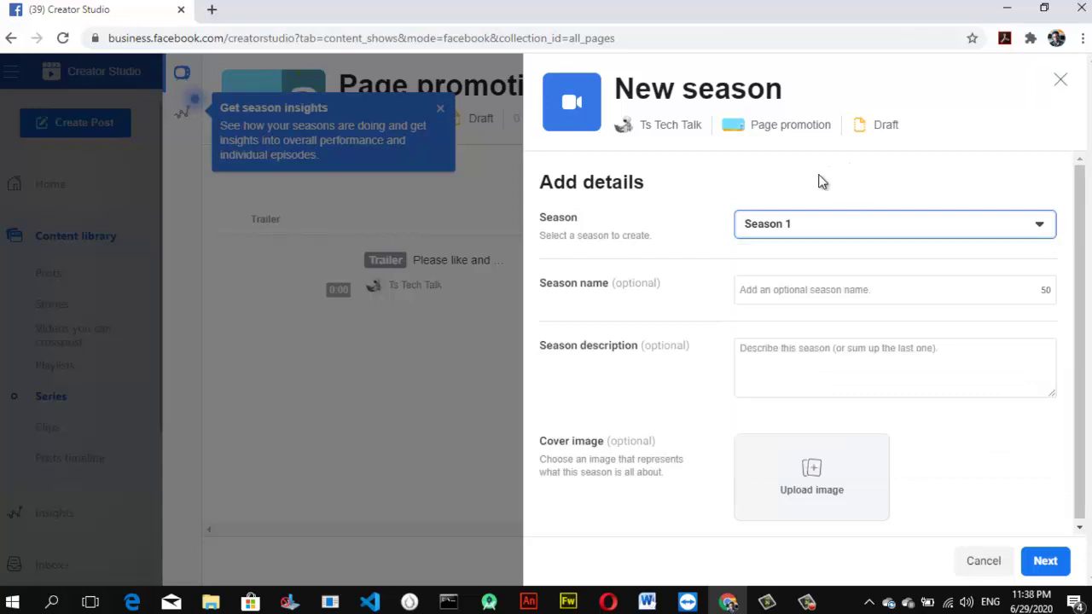
# Name Season 1 "First season" and continue to its episodes
pyautogui.click(828, 283)
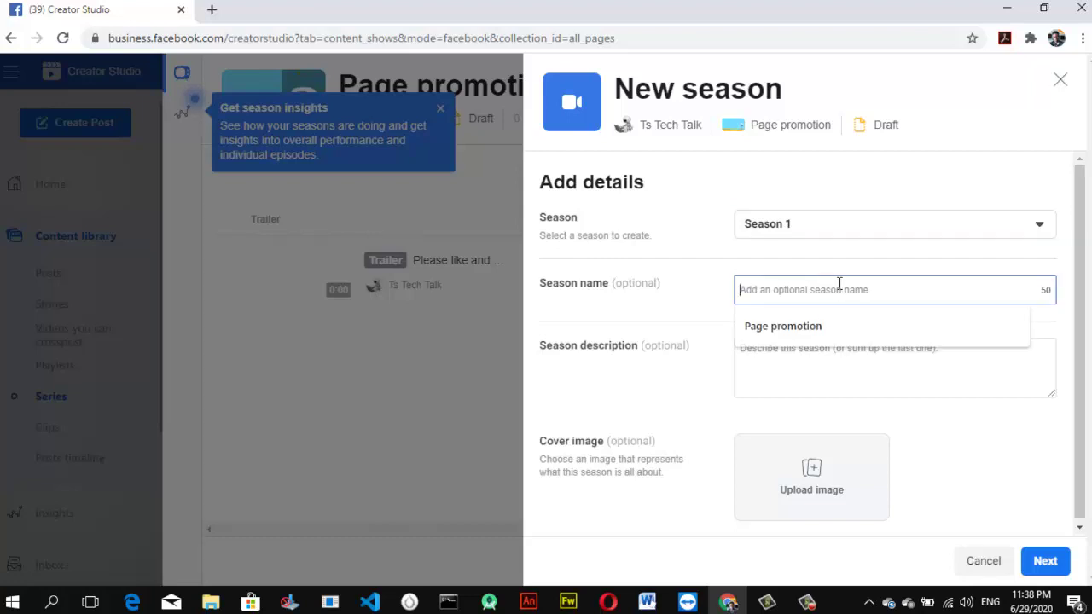
pyautogui.write('First season')
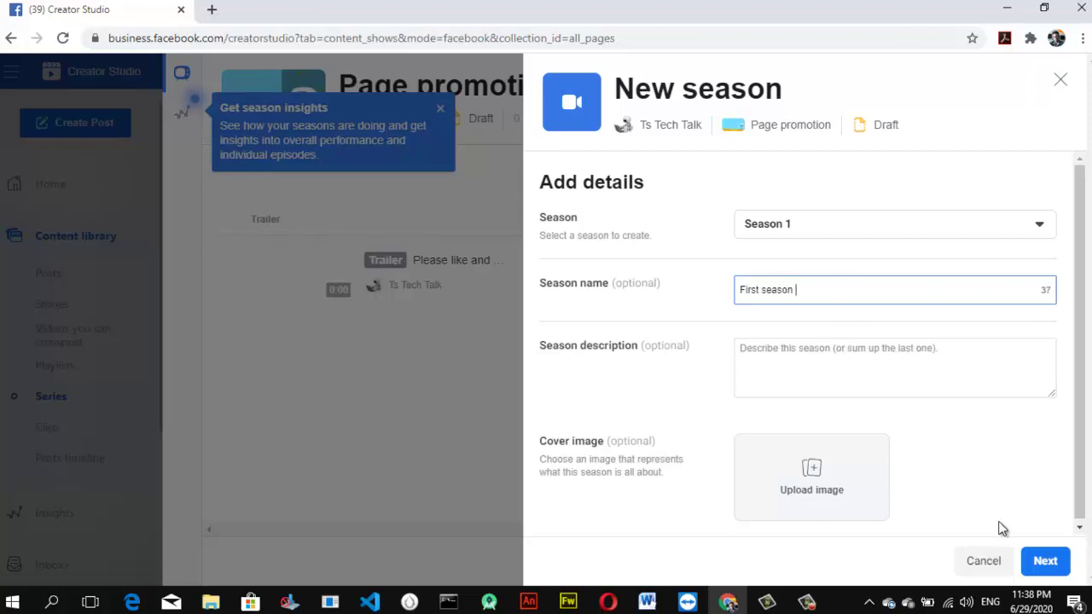
pyautogui.click(1056, 568)
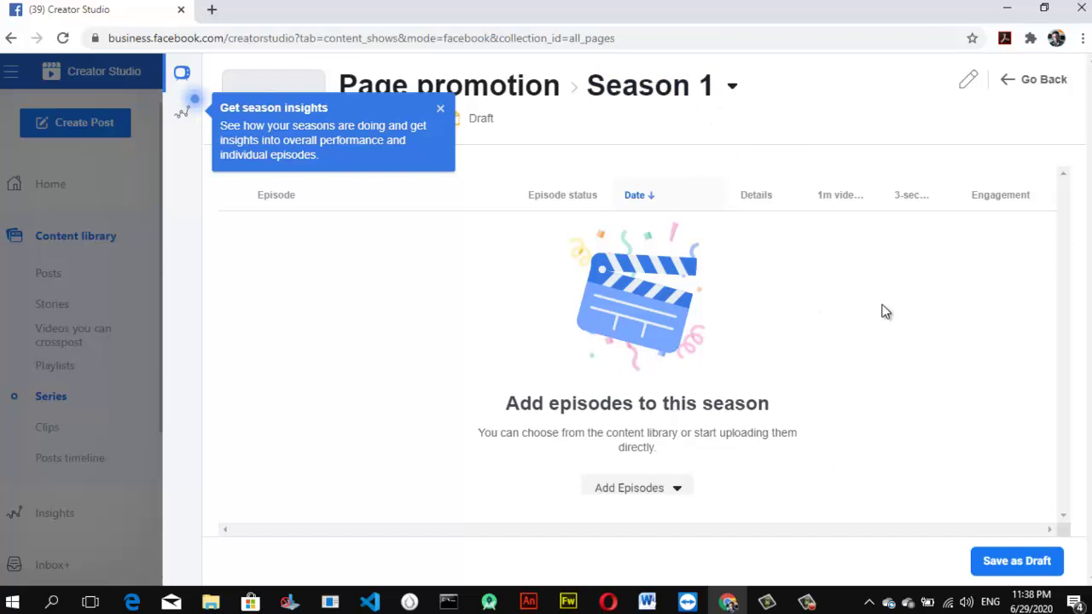
# Start adding episodes from the library and search the page's videos for "promotion"
pyautogui.click(633, 492)
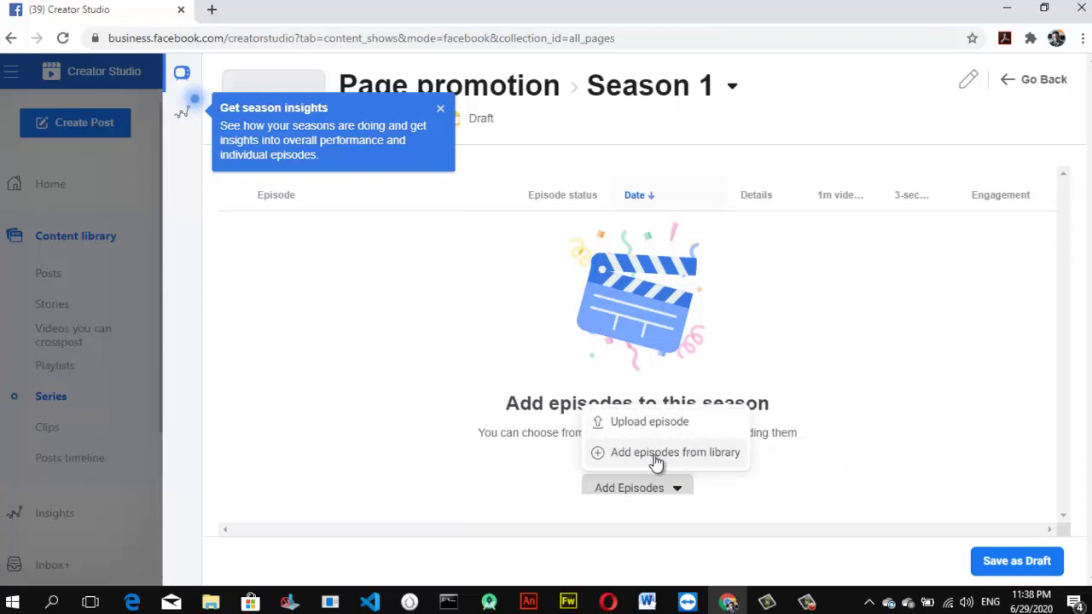
pyautogui.click(657, 453)
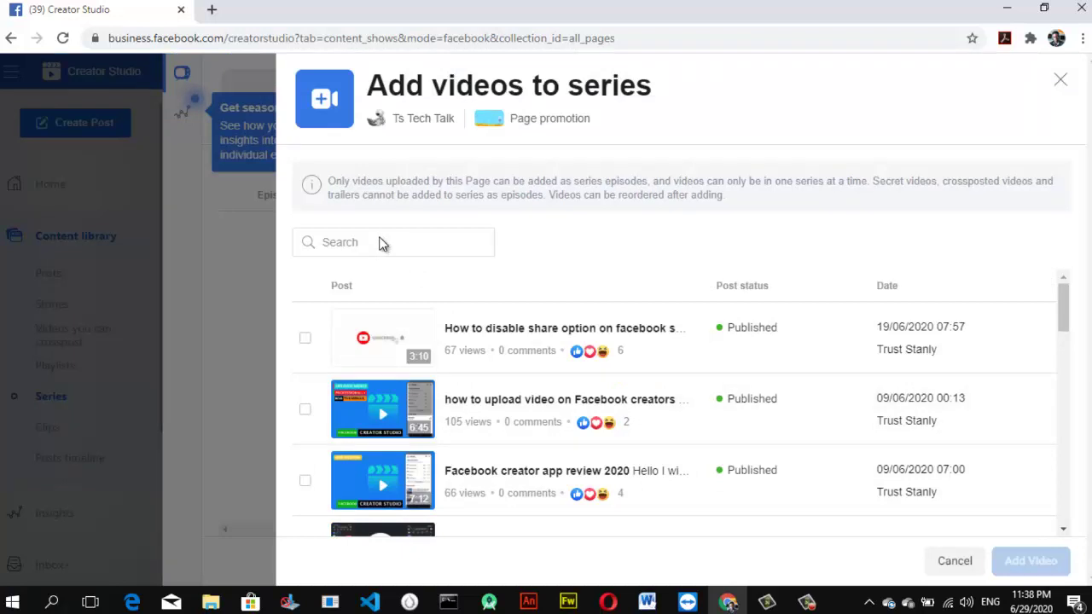
pyautogui.click(348, 241)
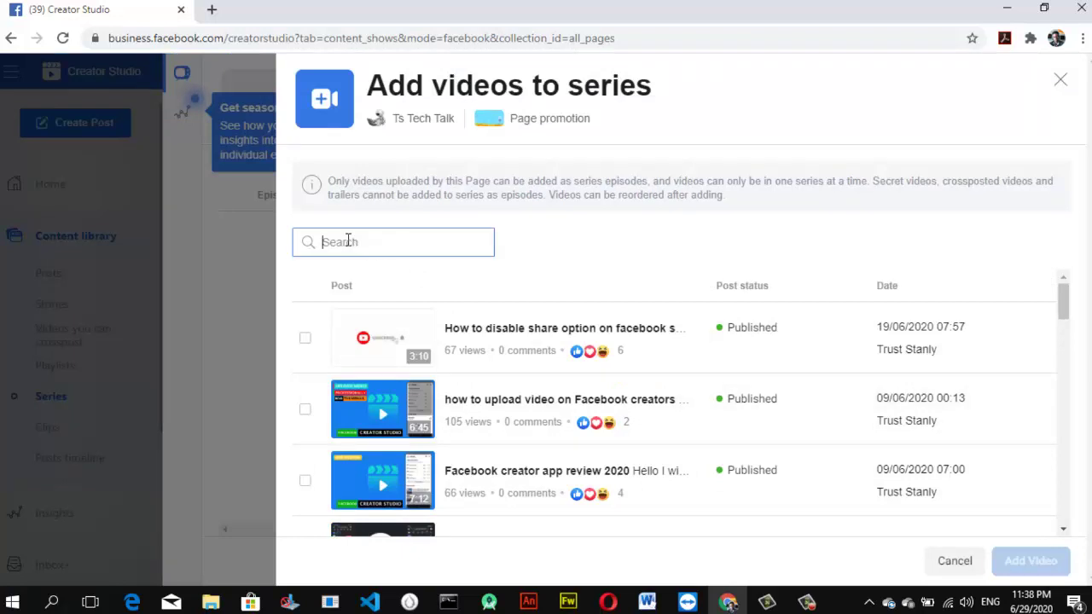
pyautogui.write('promtion')
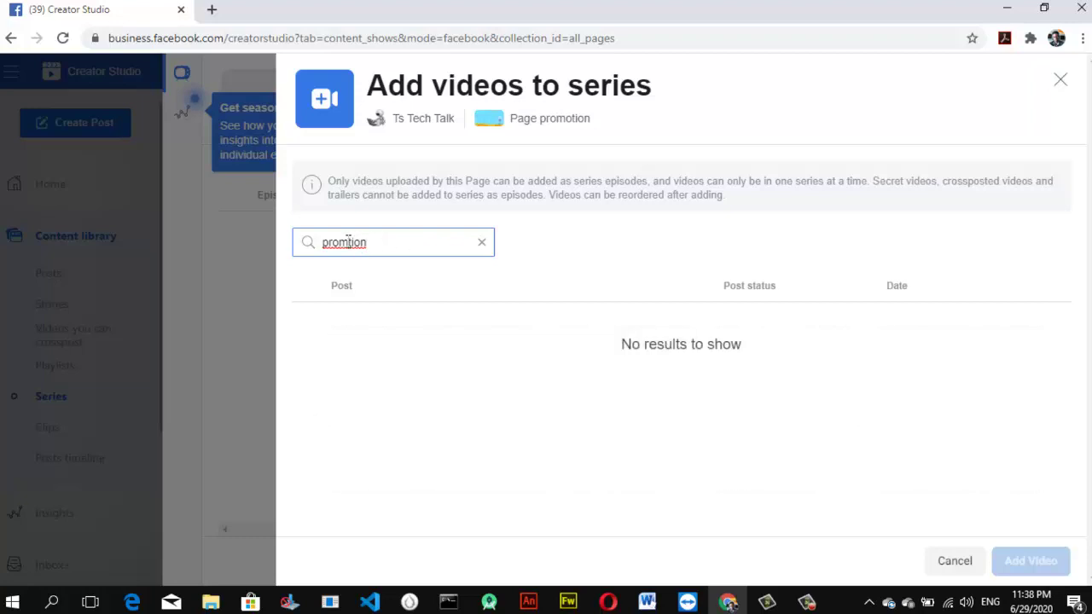
pyautogui.rightClick(350, 242)
pyautogui.click(413, 253)
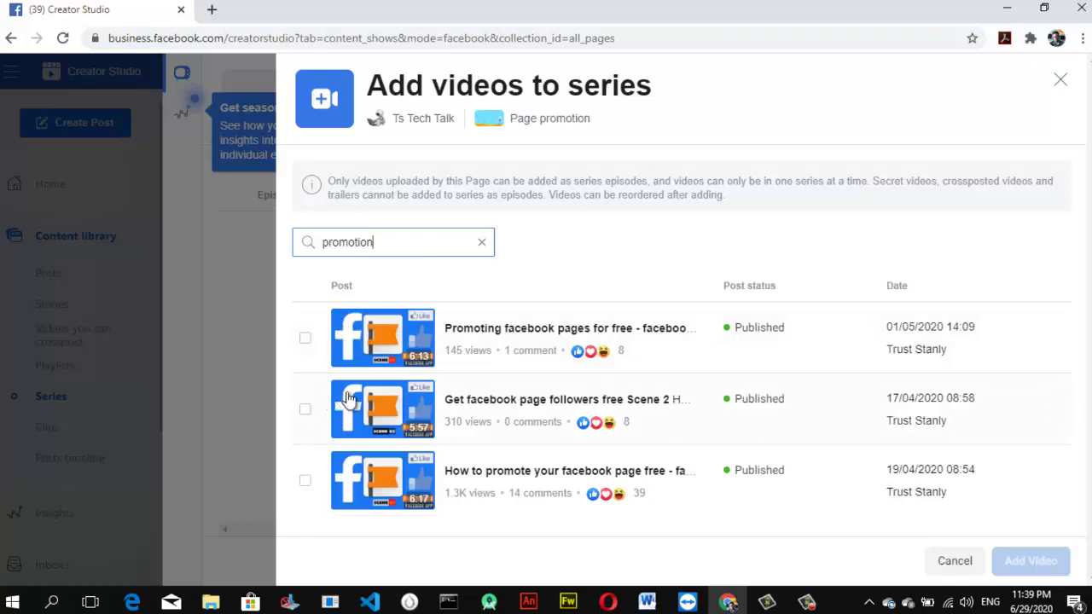
# Add the three found Facebook page promotion videos to Season 1 as episodes
pyautogui.click(306, 483)
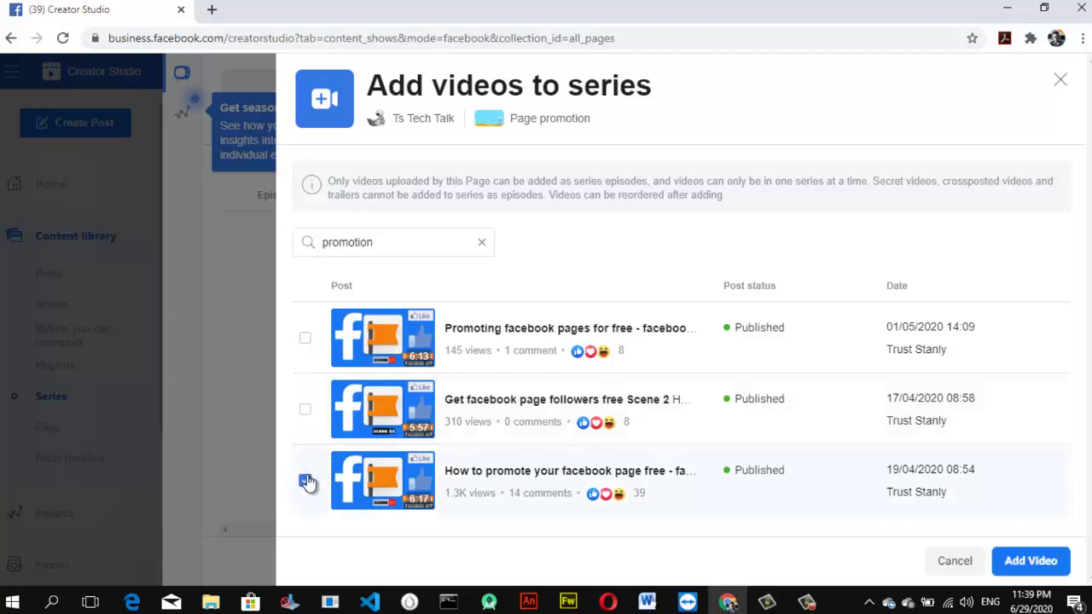
pyautogui.click(306, 338)
pyautogui.click(305, 409)
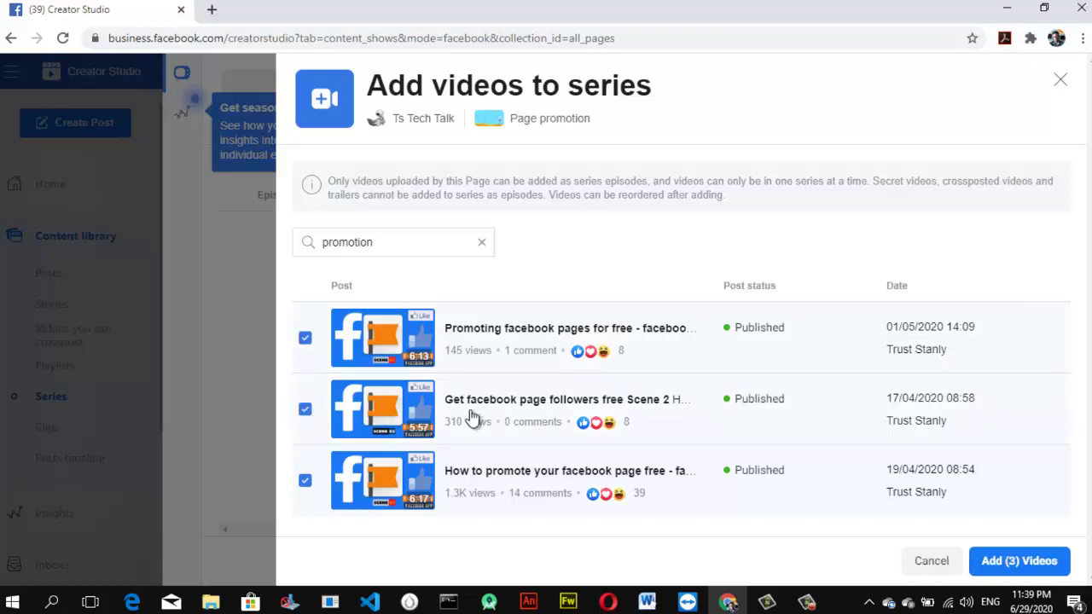
pyautogui.click(1014, 563)
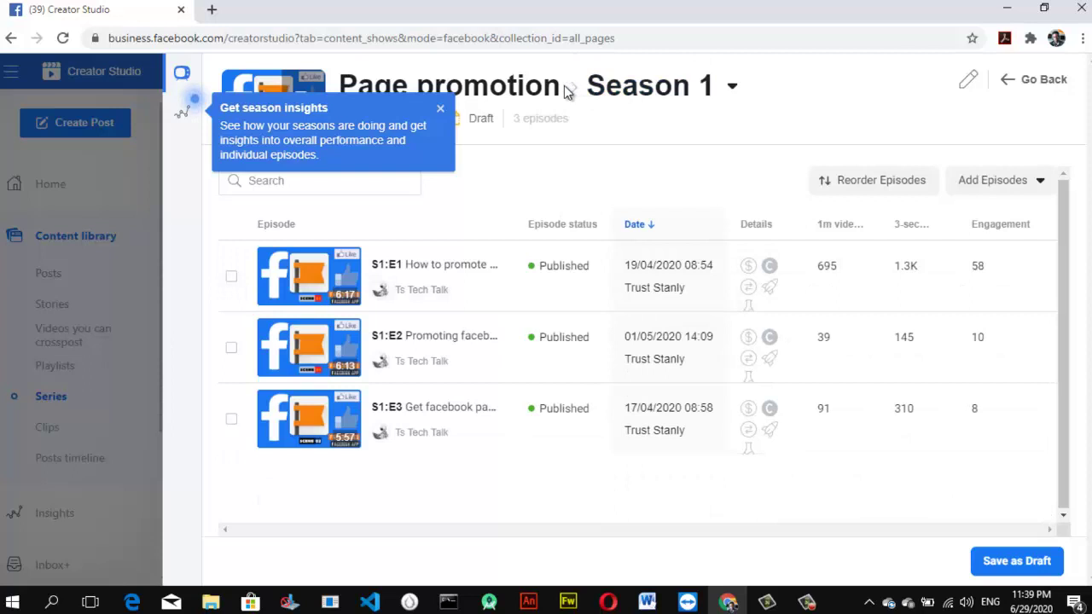
# Save Season 1 with its episodes as a draft
pyautogui.click(519, 93)
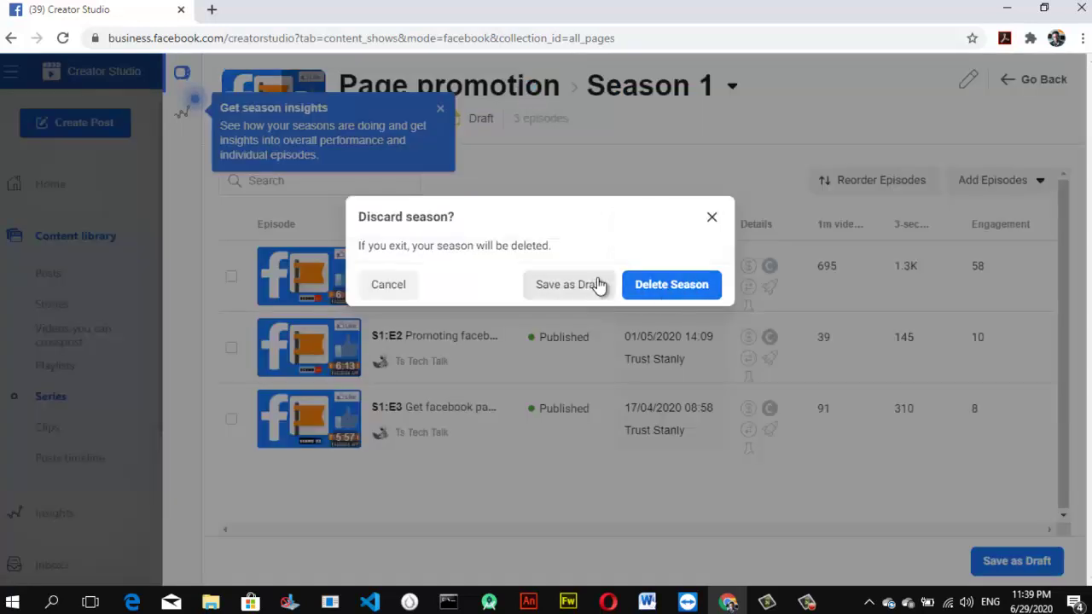
pyautogui.click(710, 223)
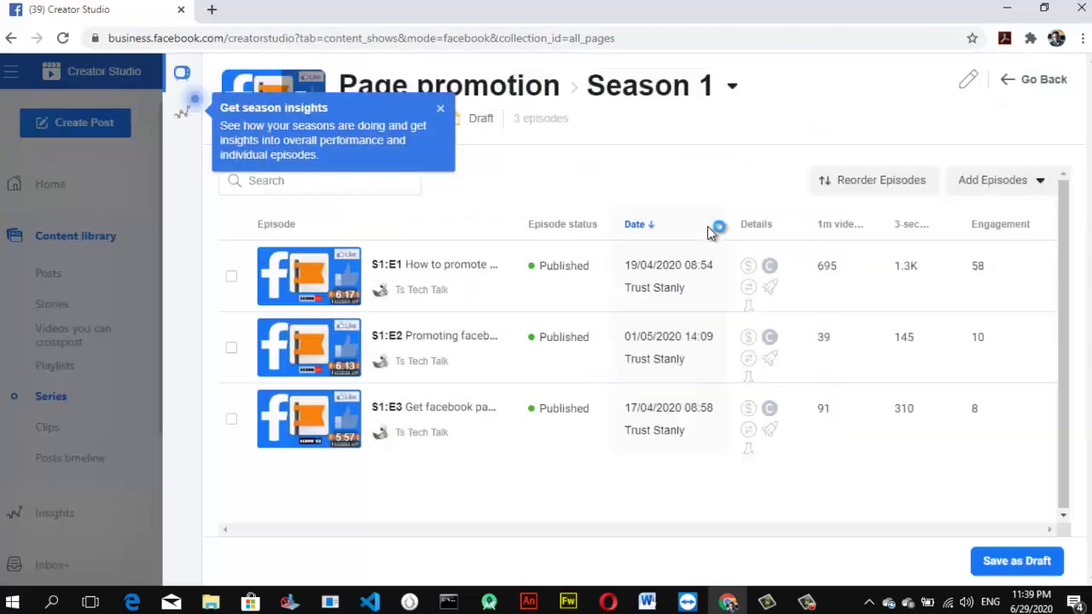
pyautogui.click(1022, 563)
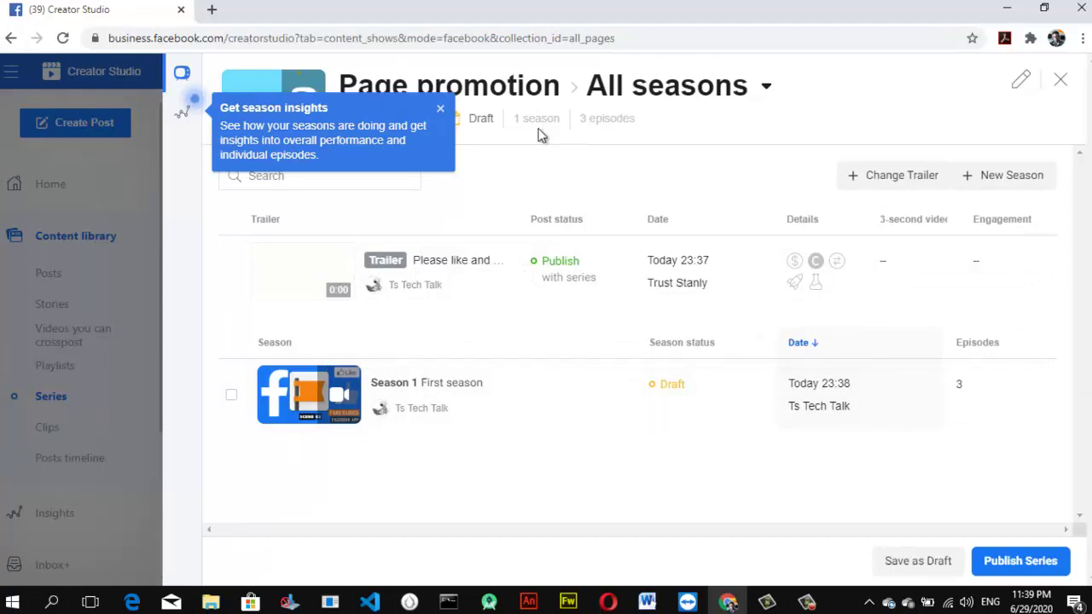
# Dismiss the season insights tip, start another season and examine which season numbers are available
pyautogui.click(441, 110)
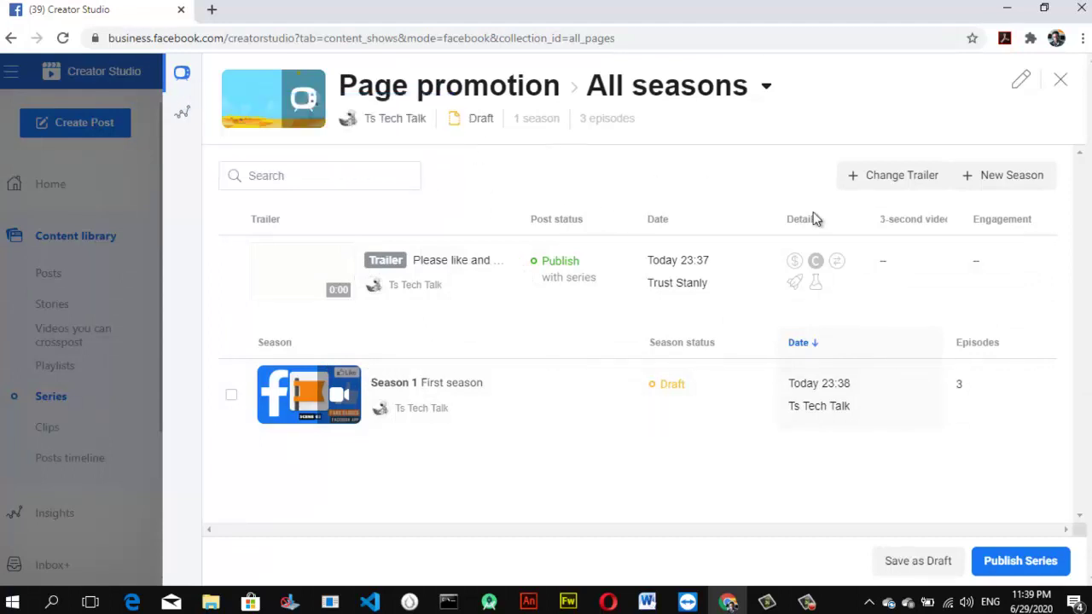
pyautogui.click(1015, 178)
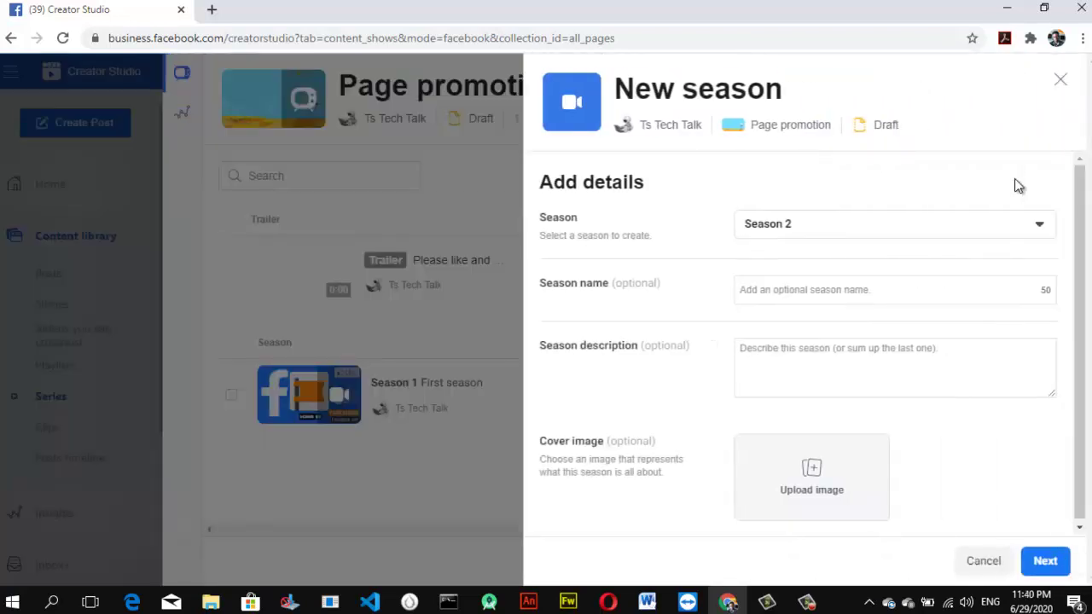
pyautogui.click(795, 221)
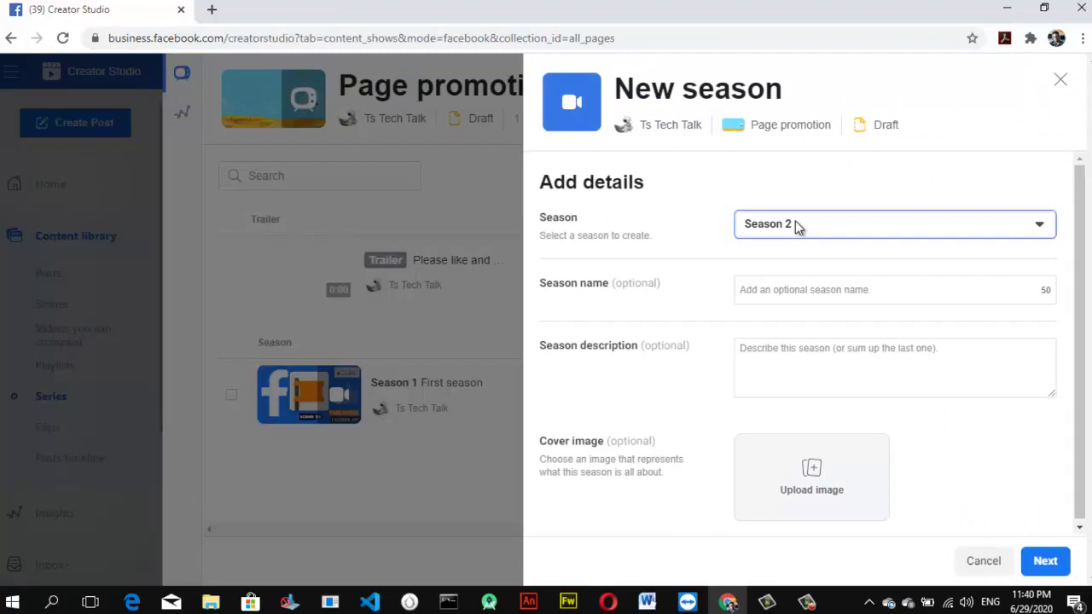
pyautogui.click(795, 224)
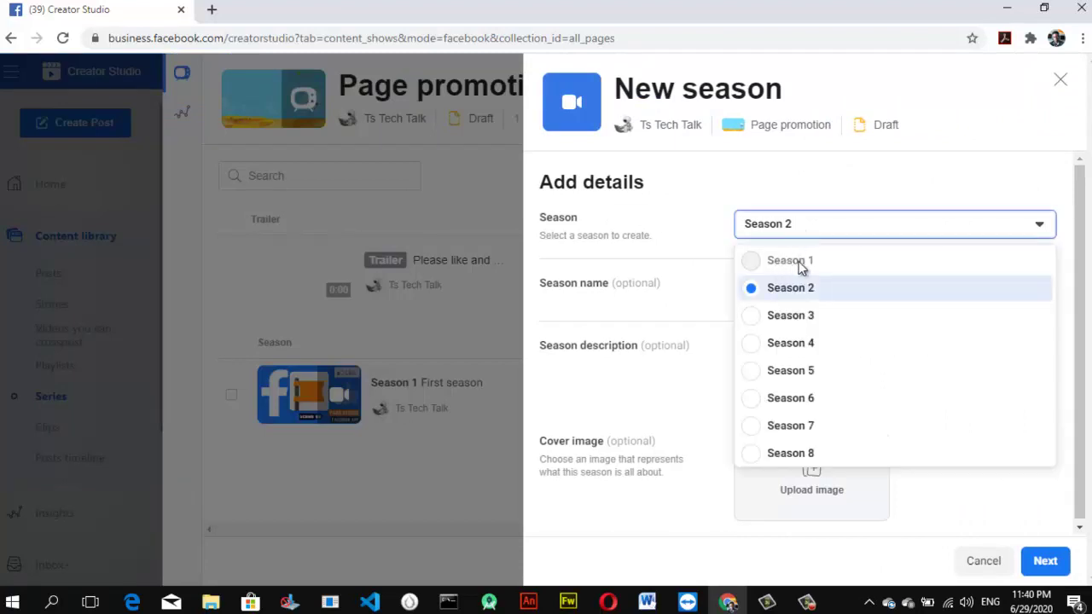
pyautogui.press('super+d')
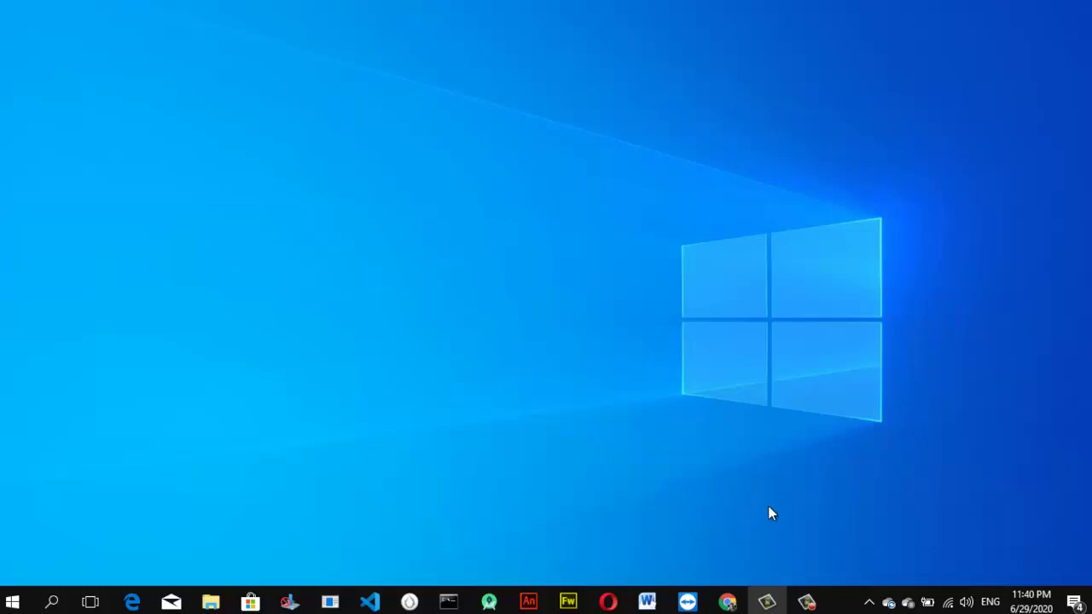
pyautogui.click(728, 602)
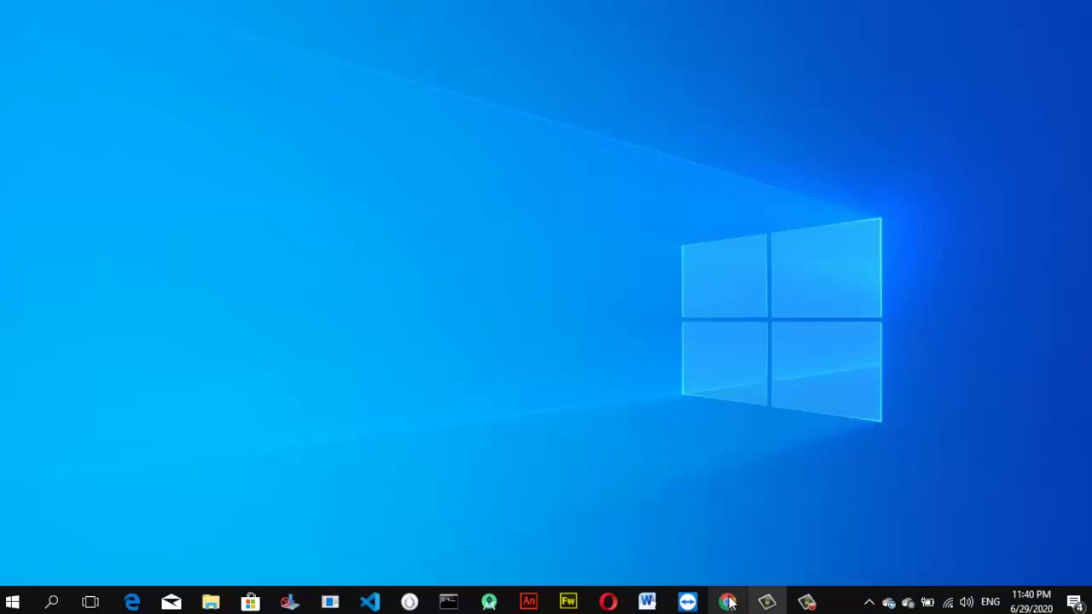
pyautogui.click(810, 606)
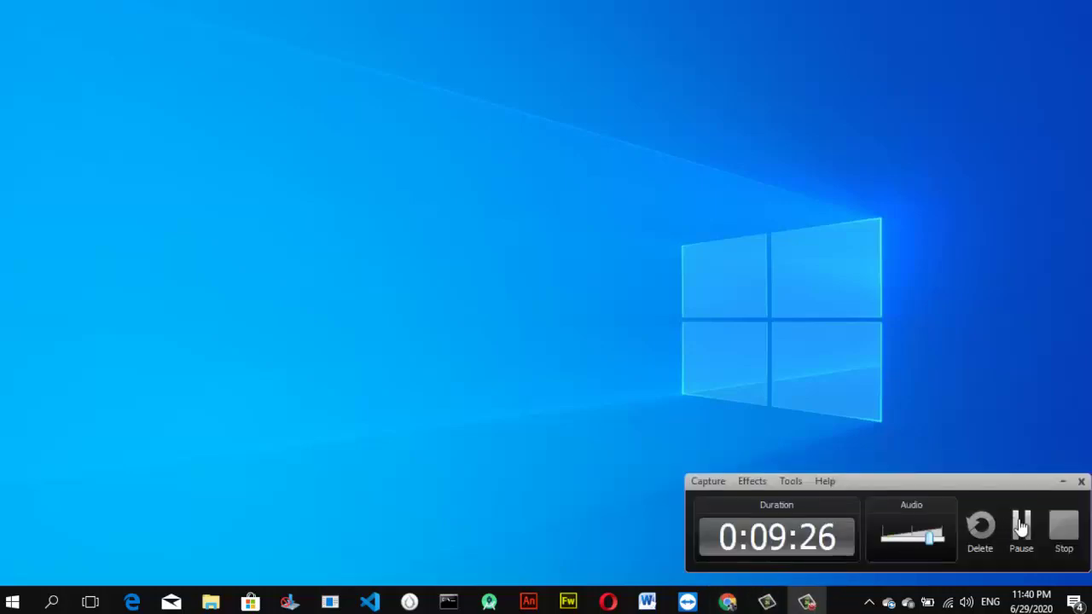
# Open the Page promotion series and start a new season in it
pyautogui.click(1016, 525)
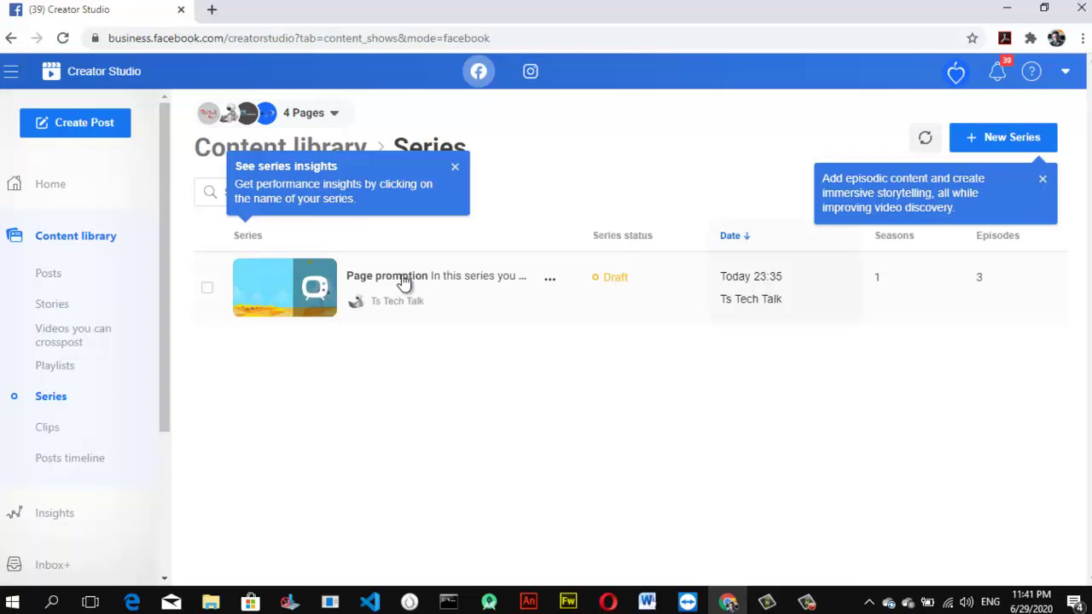
pyautogui.click(454, 281)
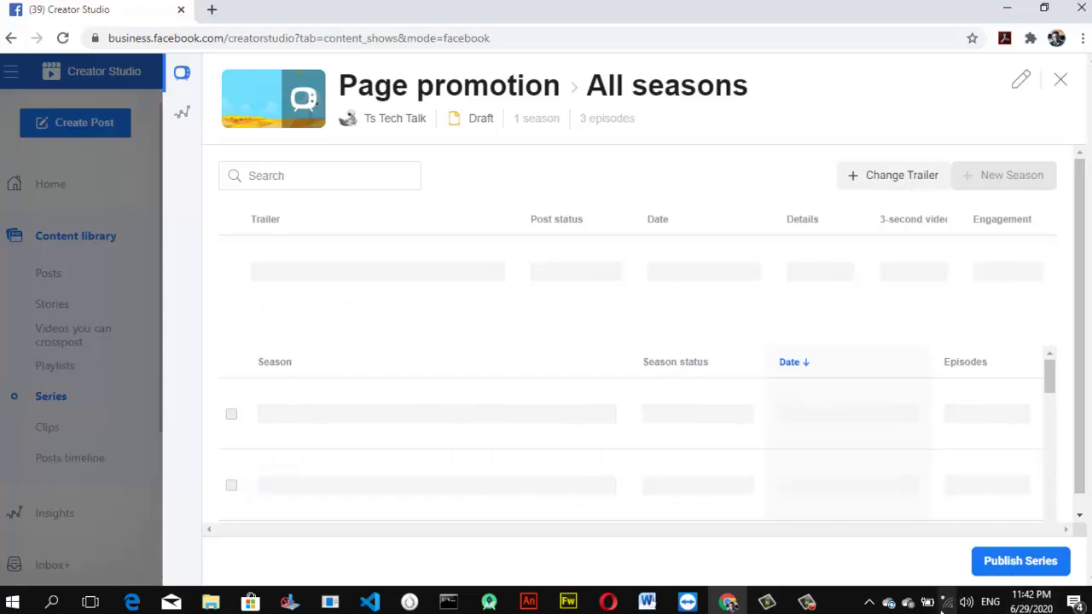
pyautogui.click(807, 602)
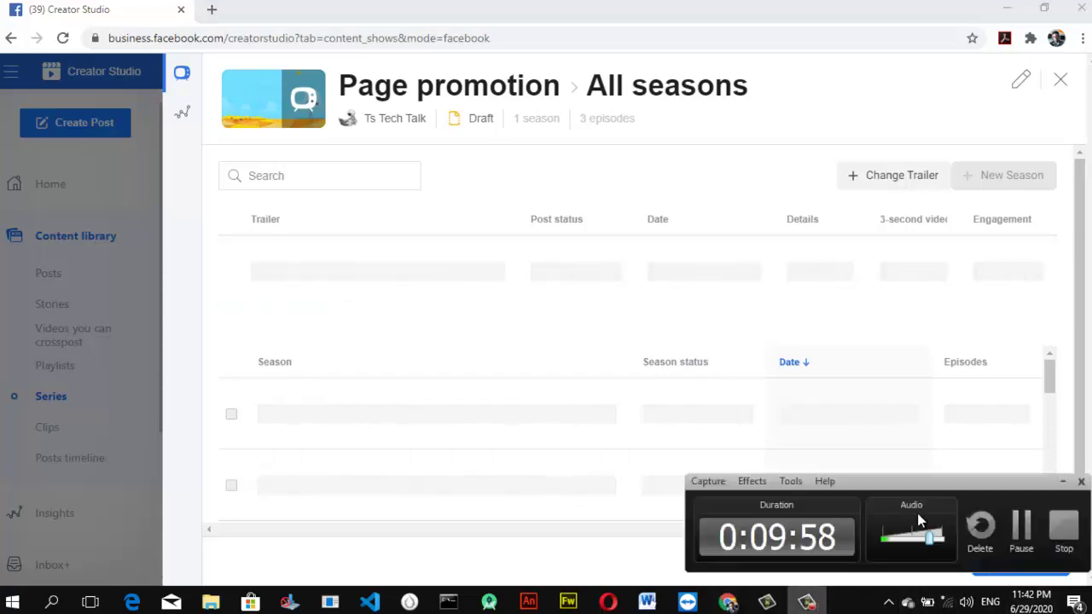
pyautogui.click(1022, 533)
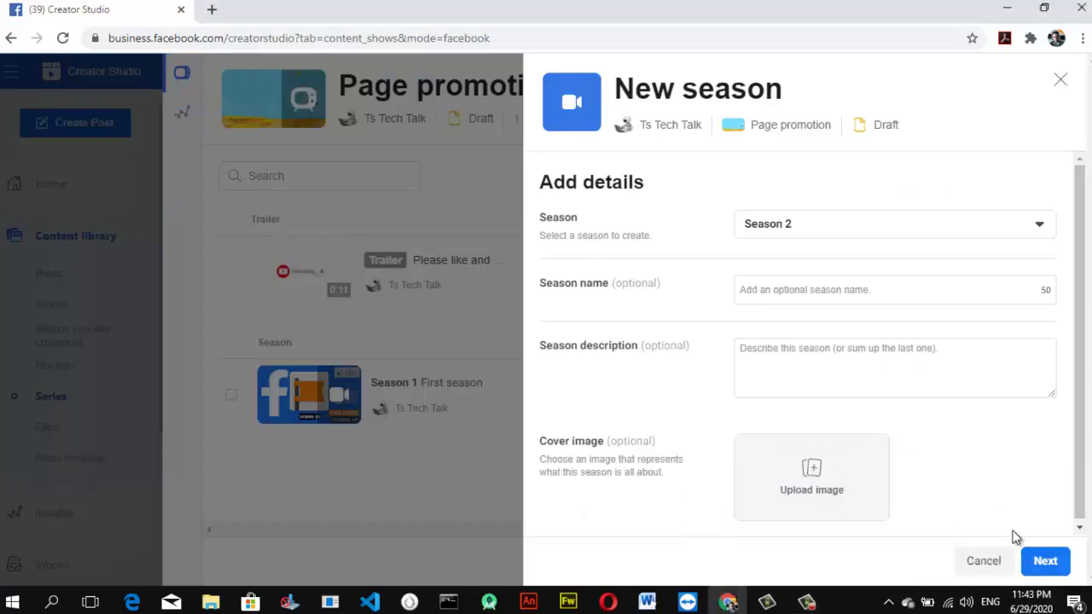
# Create Season 2 with the name "Creator studio app", leaving its description and cover image empty
pyautogui.click(845, 239)
pyautogui.click(832, 285)
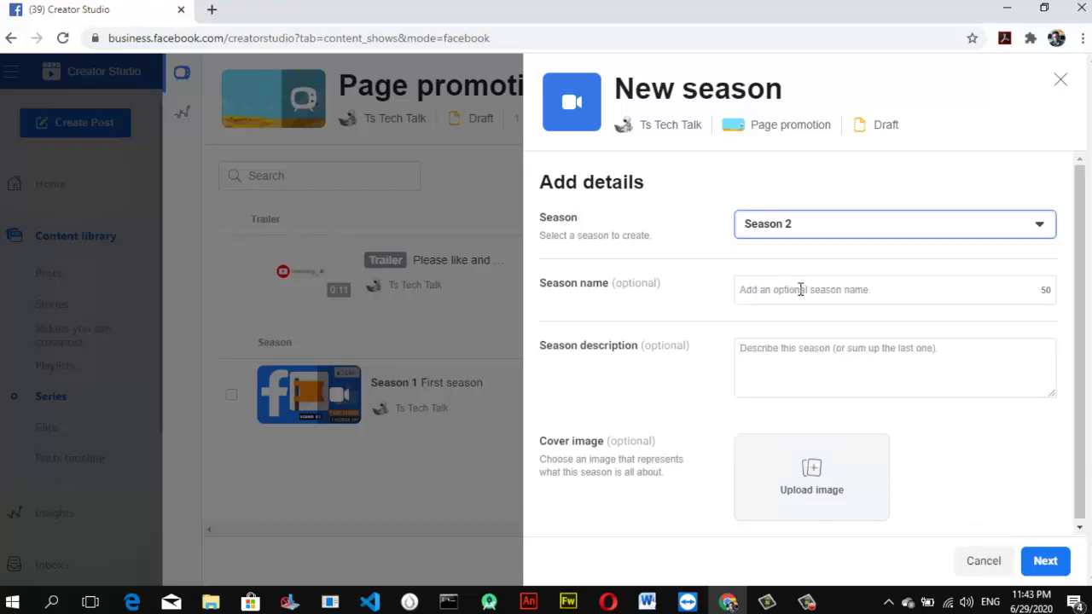
pyautogui.click(800, 290)
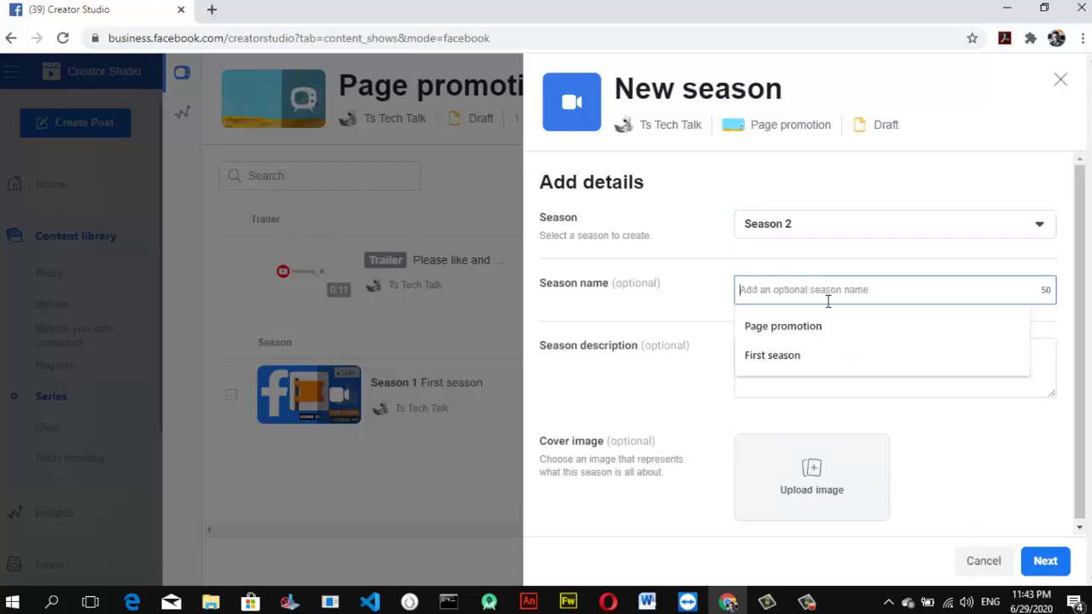
pyautogui.write('Ctr')
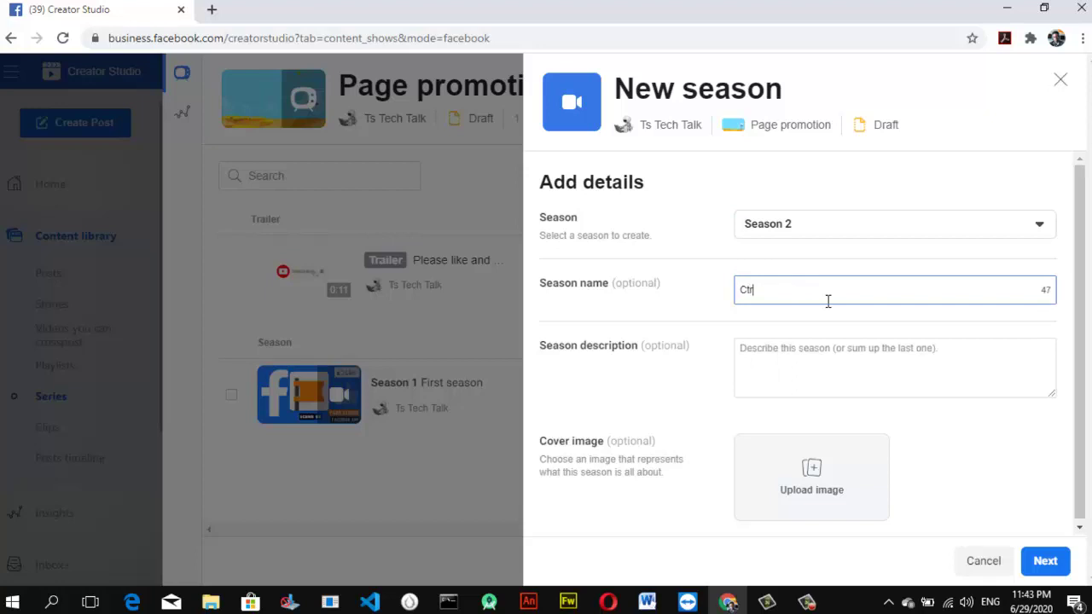
pyautogui.press('BackSpace')
pyautogui.press('BackSpace')
pyautogui.write('reator studio app')
pyautogui.press('Tab')
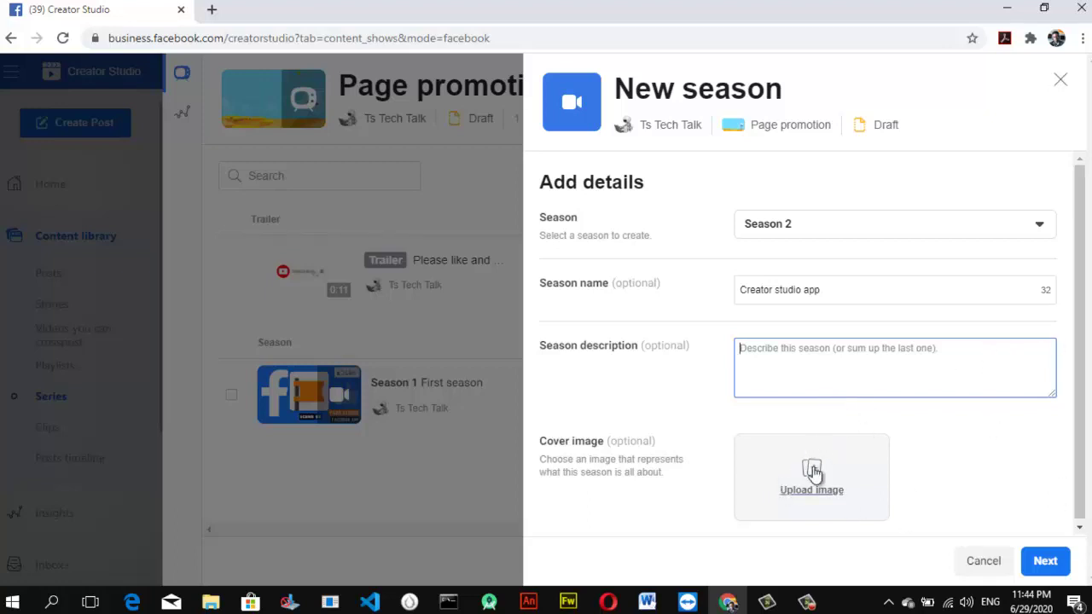
pyautogui.click(1045, 561)
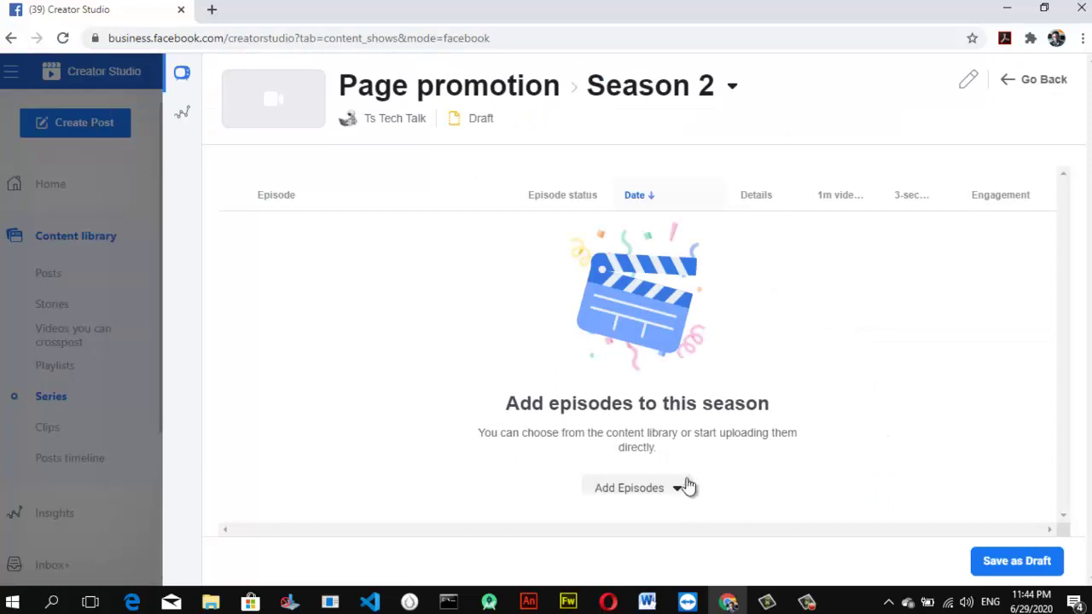
# Start adding episodes to Season 2 from the library
pyautogui.click(624, 493)
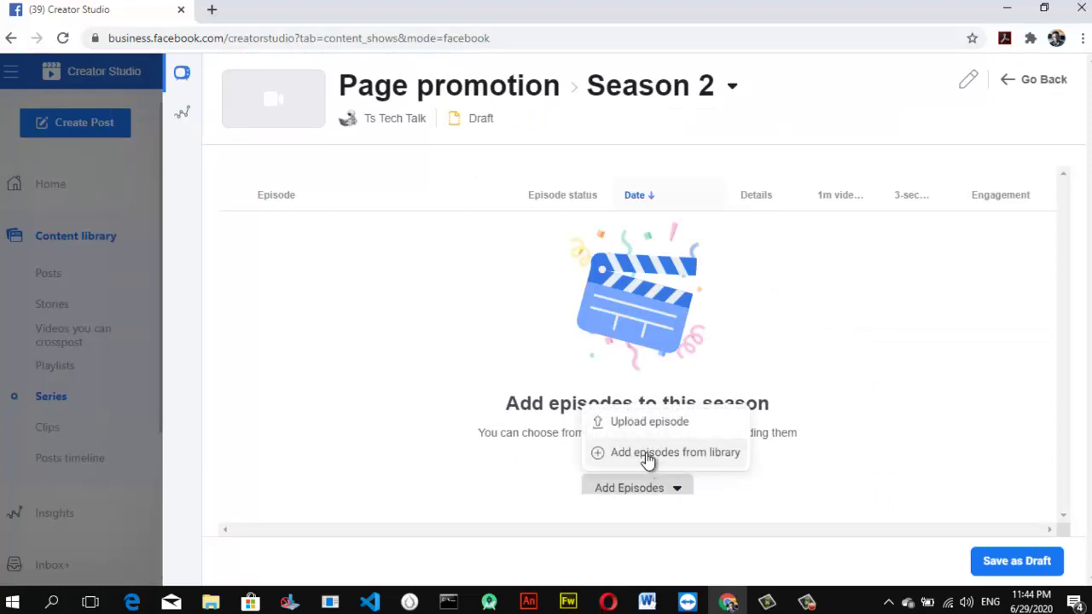
pyautogui.click(646, 453)
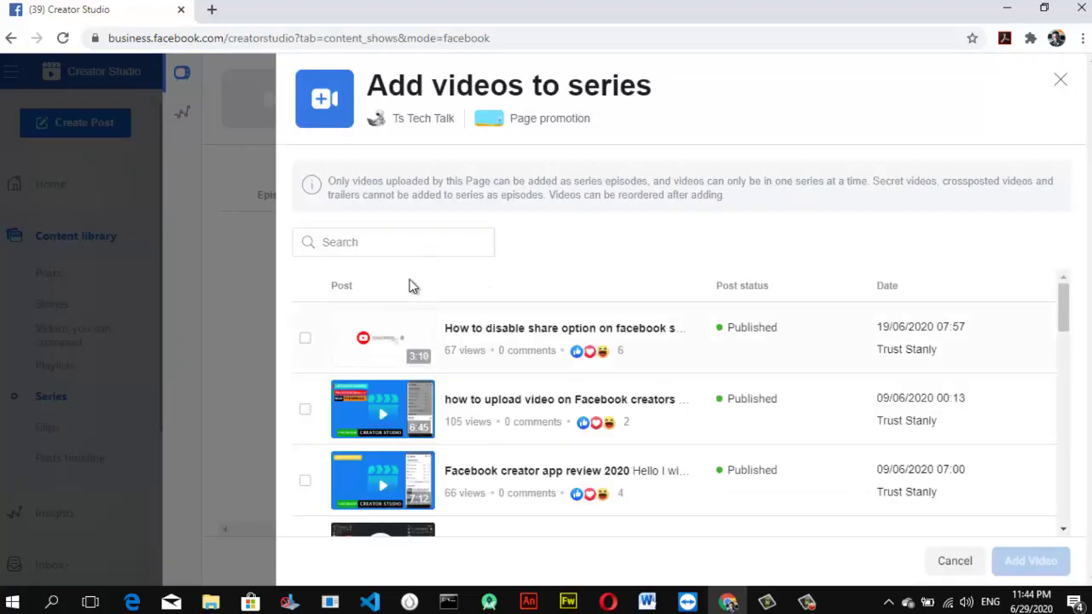
pyautogui.click(397, 243)
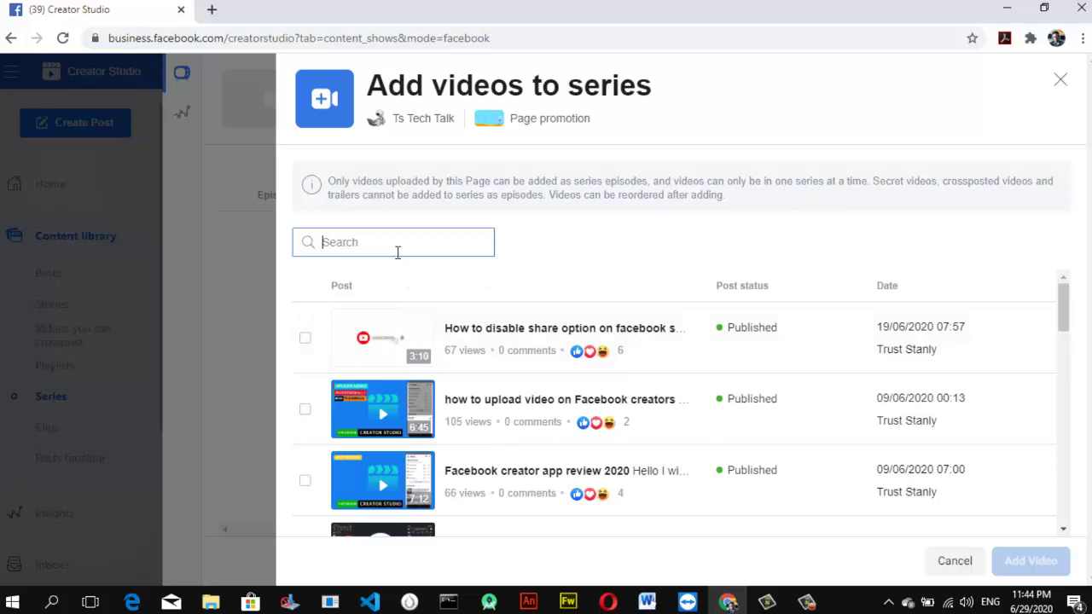
pyautogui.write('creator')
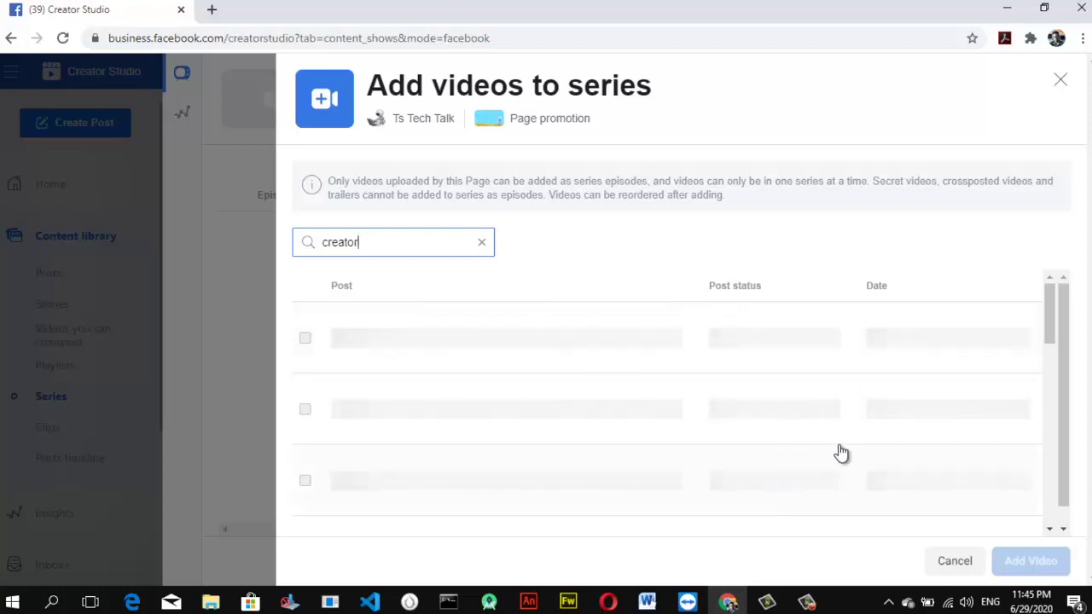
pyautogui.click(482, 245)
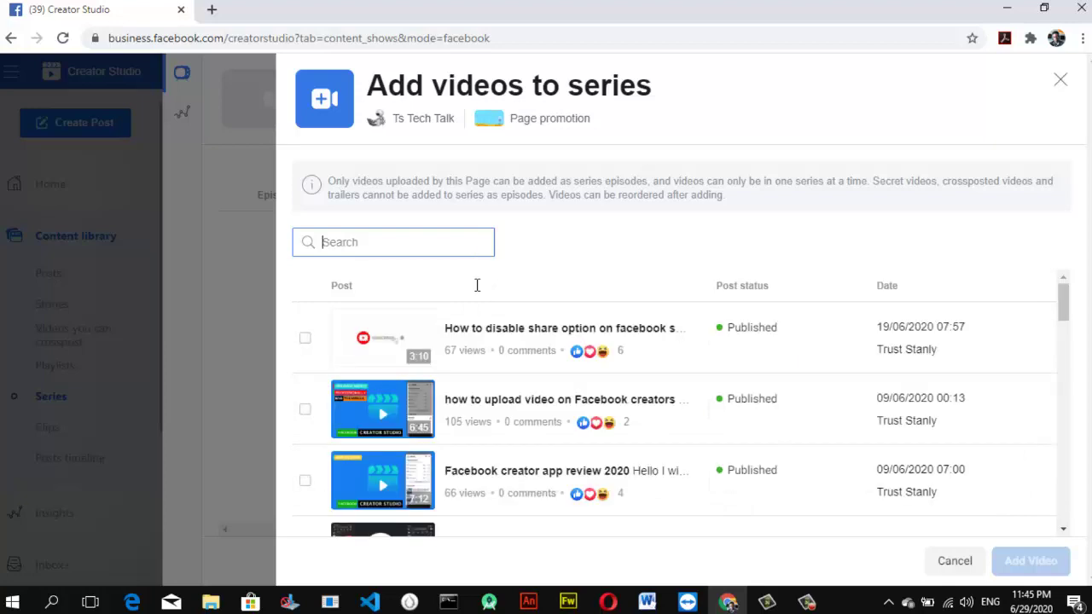
# Try to add the video on uploading to Facebook creators and the creator app review to Season 2
pyautogui.click(305, 411)
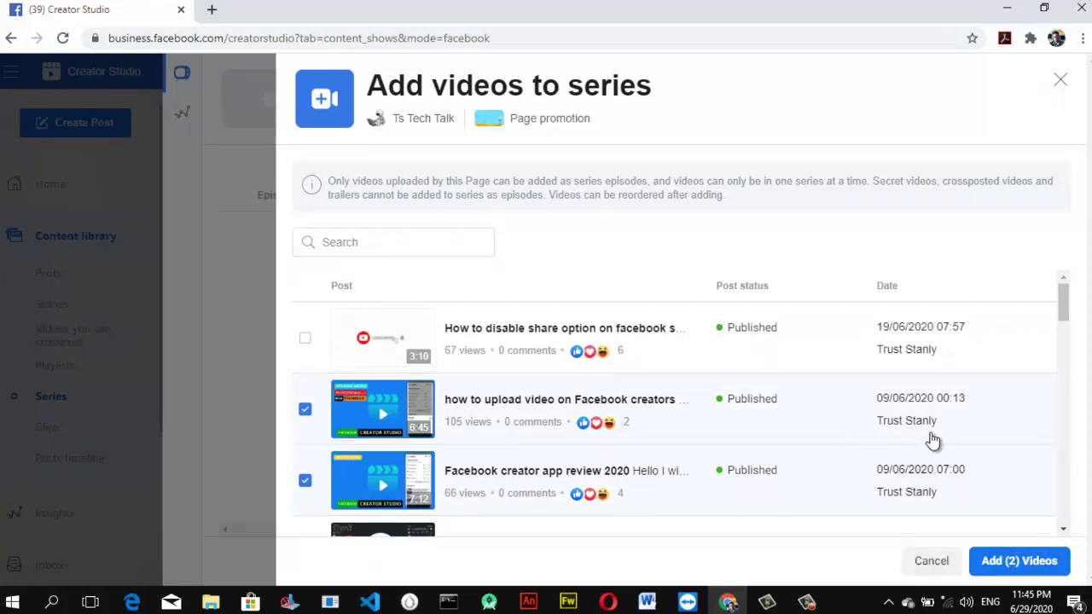
pyautogui.click(1041, 563)
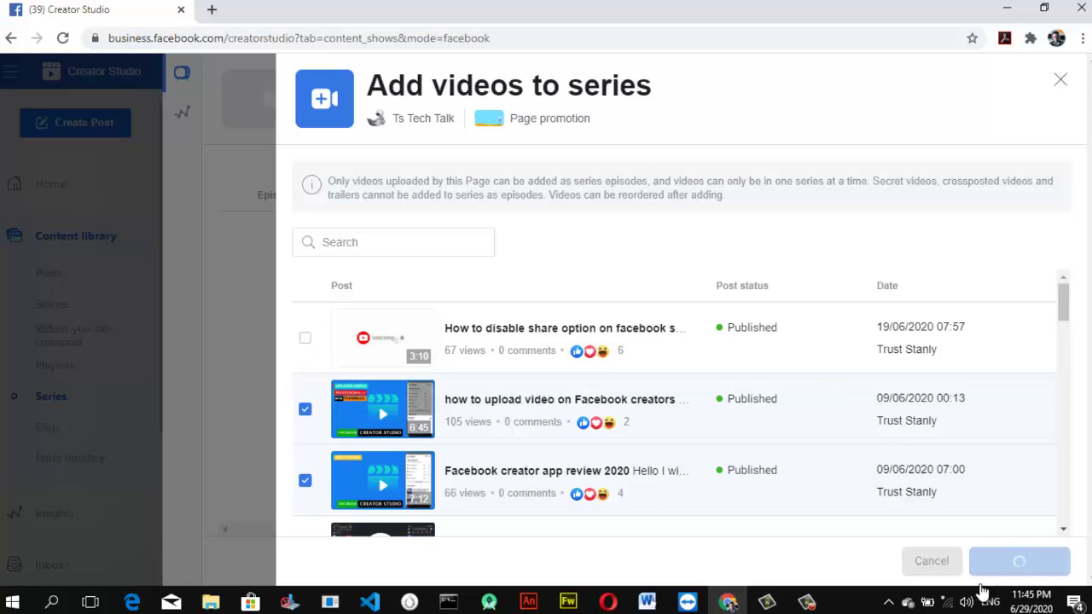
pyautogui.click(806, 603)
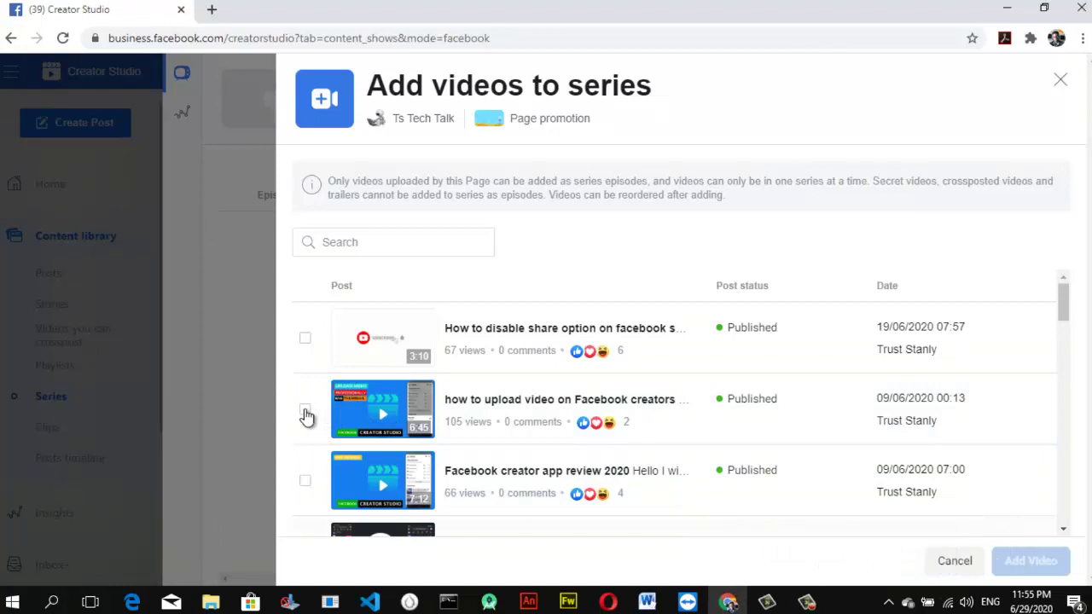
# Add "how to upload video on Facebook creators" and "Facebook creator app review 2020" to Season 2 as episodes
pyautogui.click(306, 413)
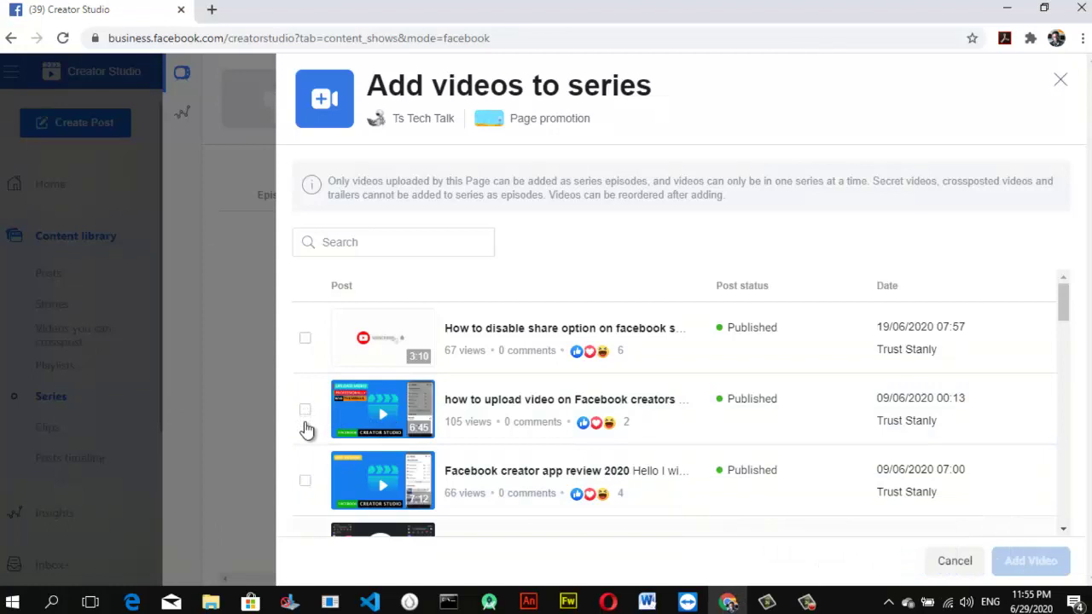
pyautogui.click(306, 486)
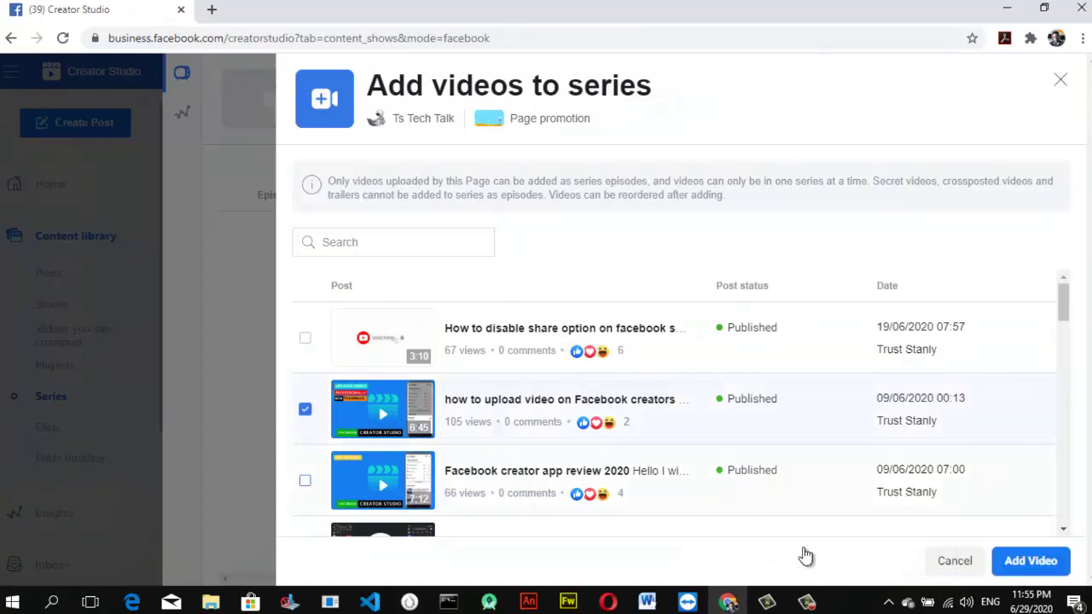
pyautogui.click(1029, 561)
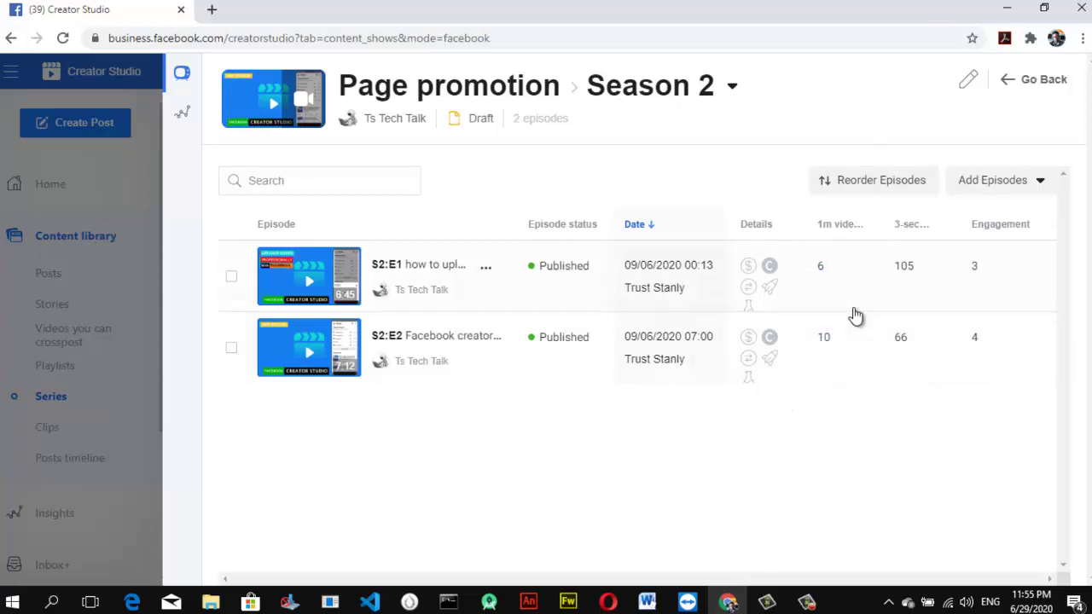
# Start reordering Season 2's episodes and try swapping the two videos back and forth
pyautogui.click(870, 183)
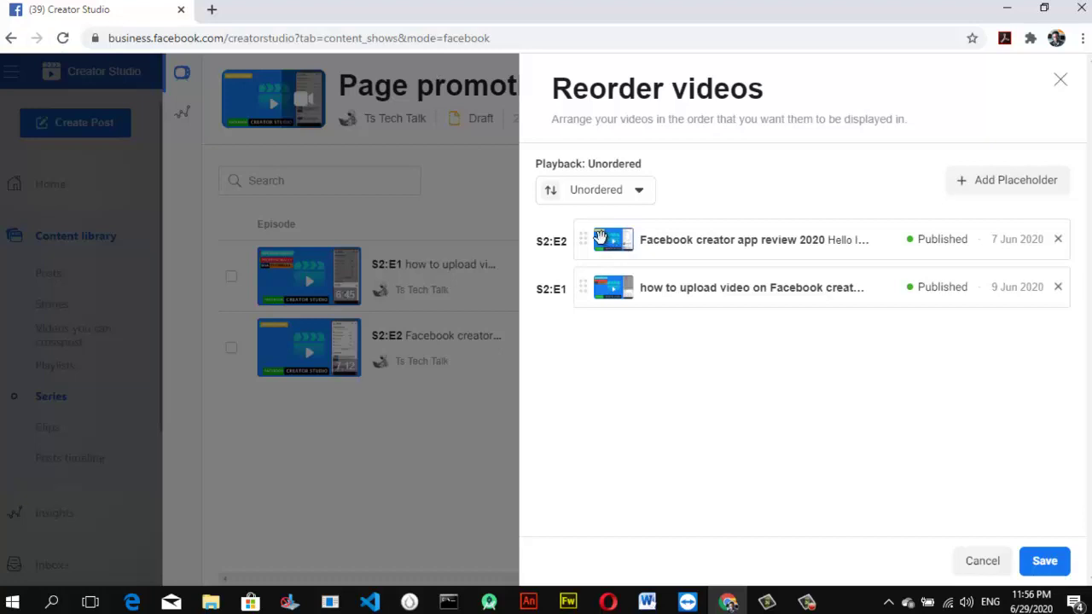
pyautogui.moveTo(588, 240)
pyautogui.mouseDown()
pyautogui.moveTo(592, 302)
pyautogui.moveTo(590, 238)
pyautogui.mouseUp()
pyautogui.moveTo(588, 288); pyautogui.dragTo(588, 232)
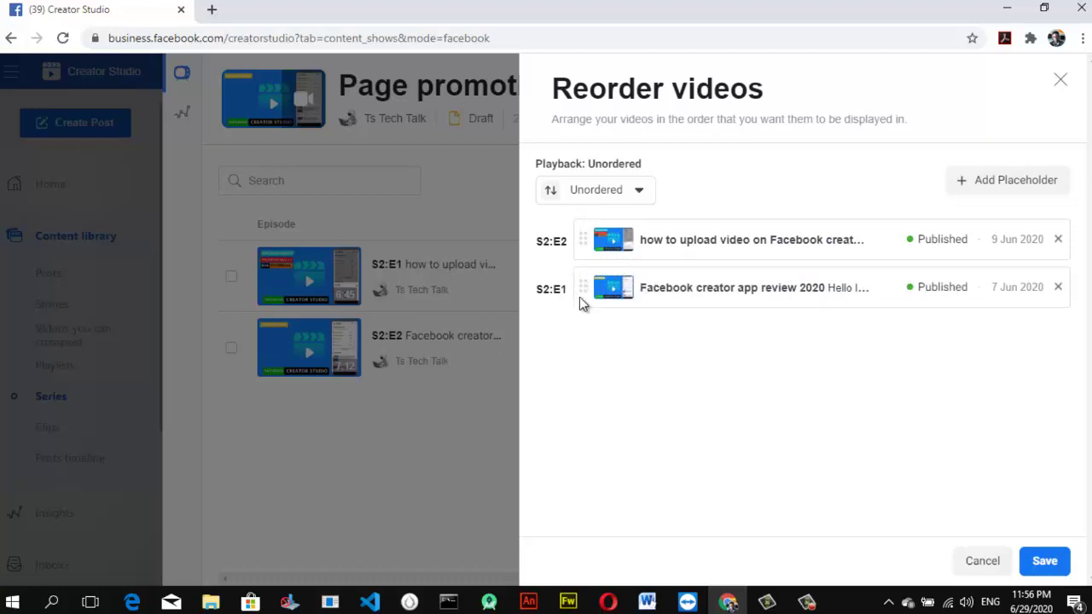
pyautogui.moveTo(583, 290); pyautogui.dragTo(591, 241)
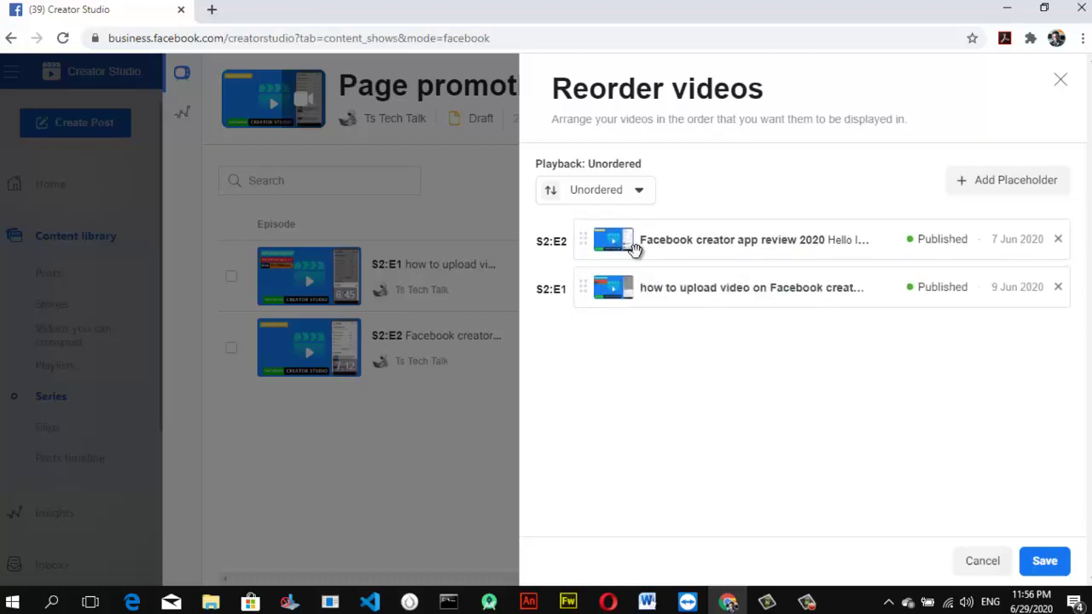
# Set Season 2's playback to Chronological with "Facebook creator app review 2020" as the first episode, and save the order
pyautogui.click(642, 196)
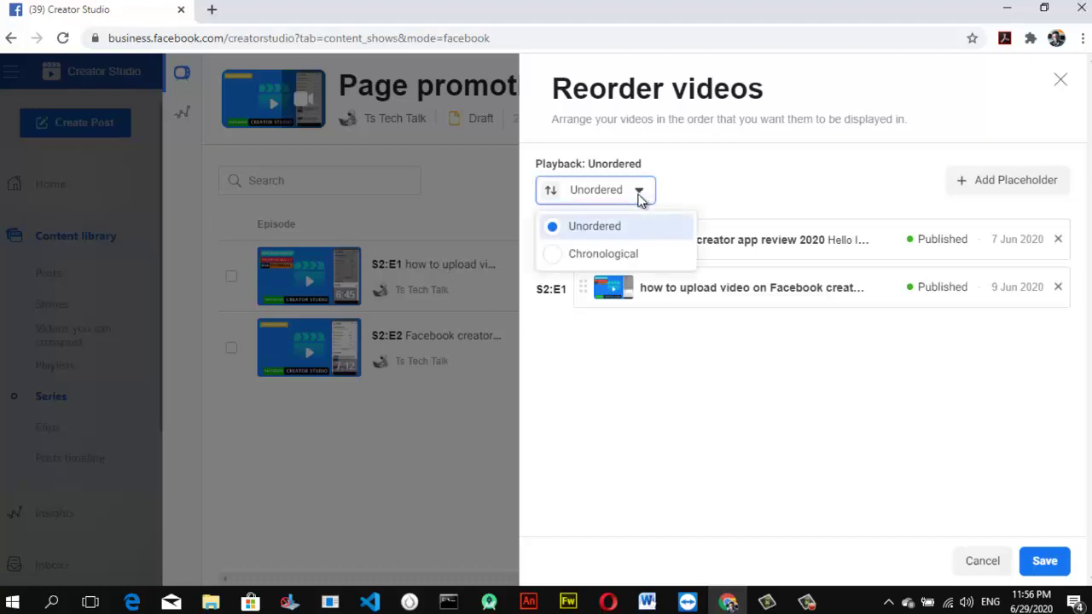
pyautogui.click(620, 258)
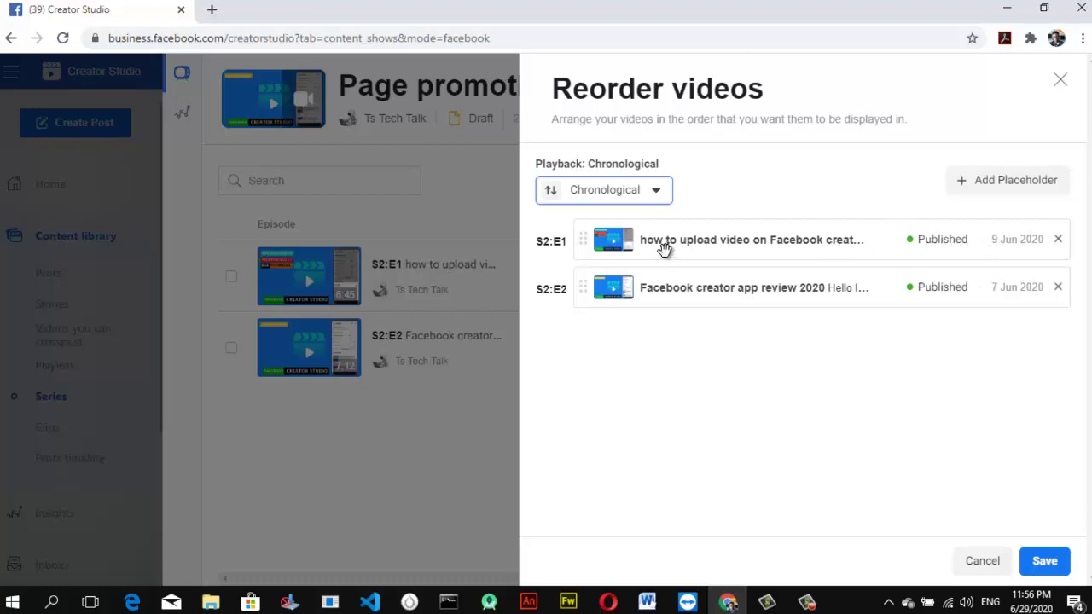
pyautogui.moveTo(589, 244)
pyautogui.mouseDown()
pyautogui.moveTo(589, 293)
pyautogui.moveTo(589, 254)
pyautogui.mouseUp()
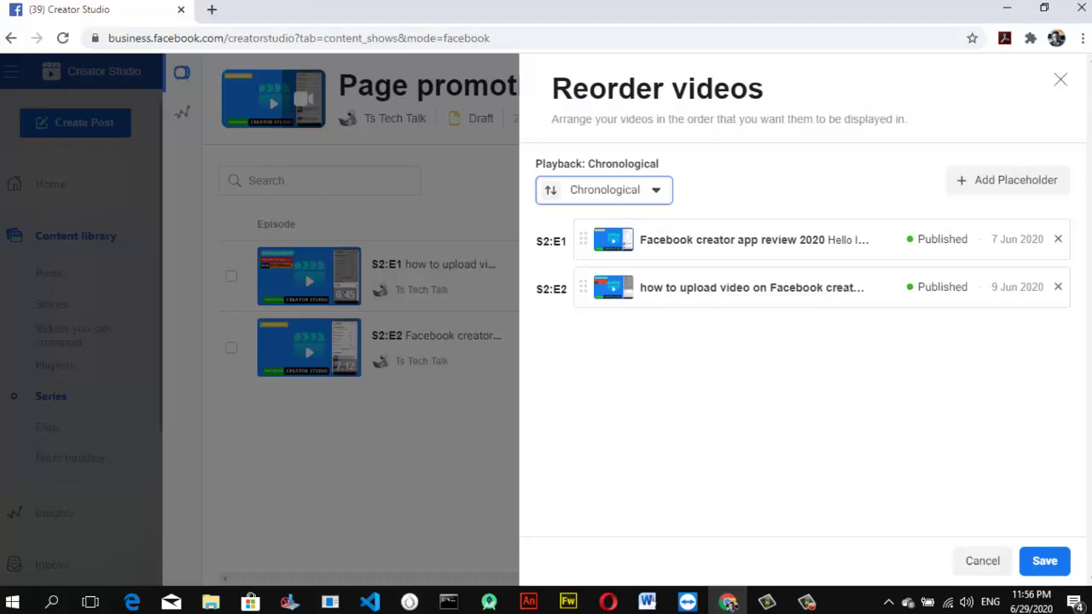
pyautogui.click(1046, 563)
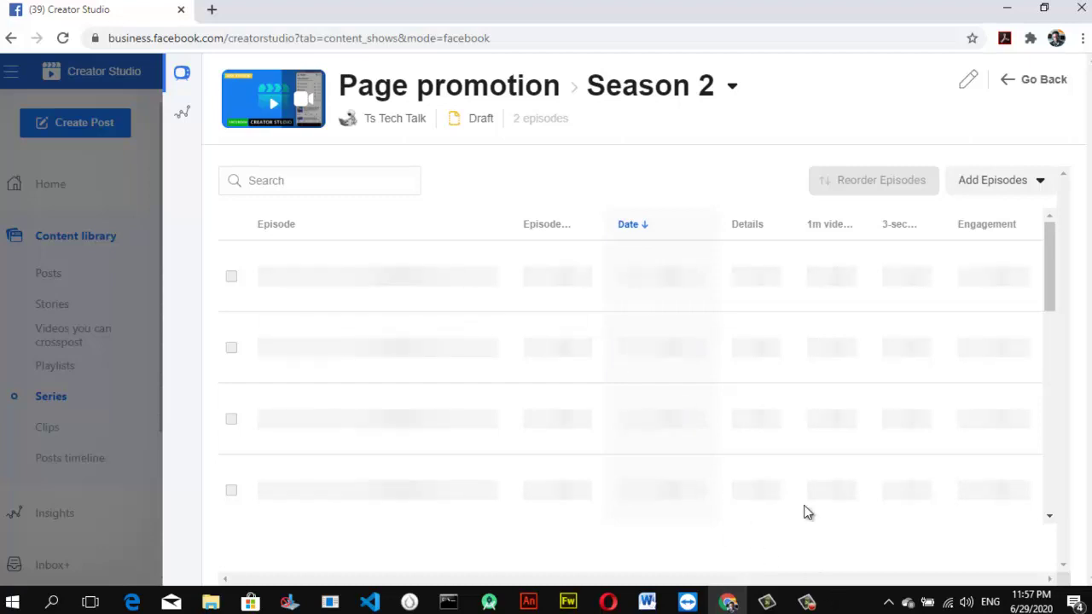
pyautogui.click(806, 602)
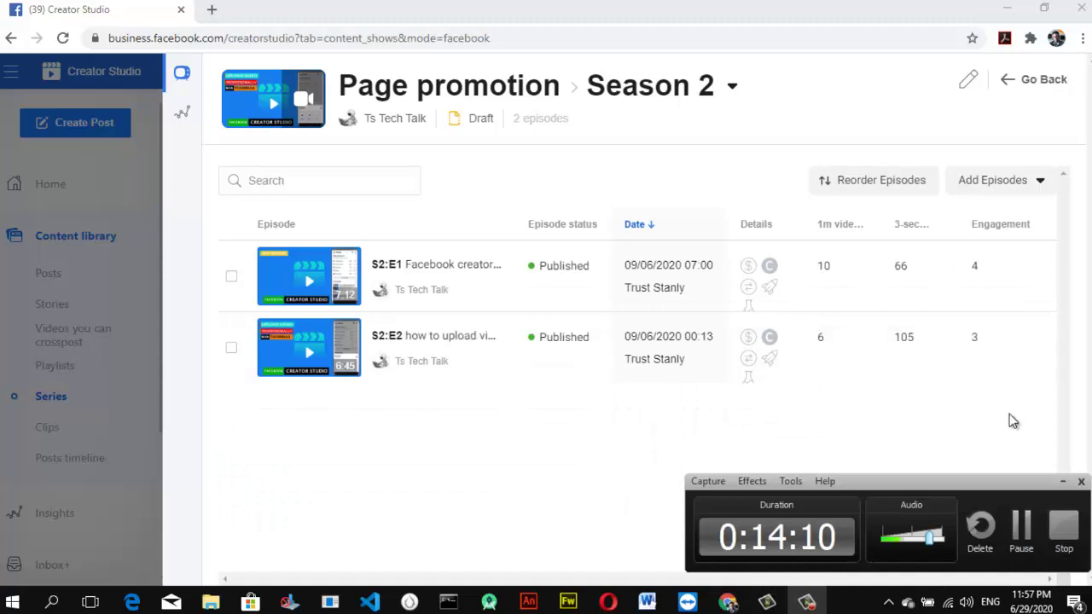
pyautogui.click(760, 166)
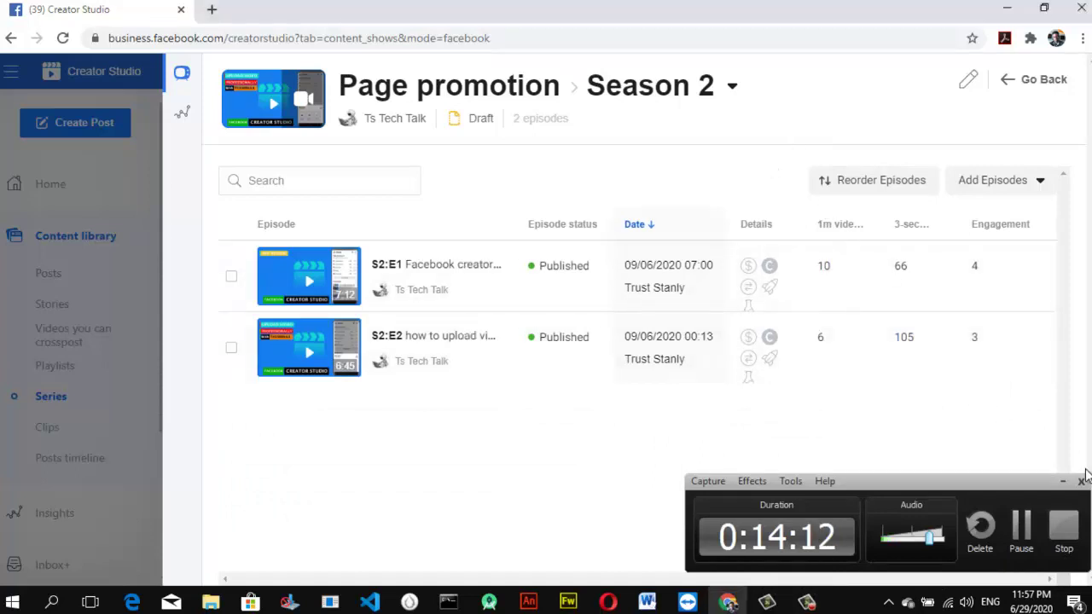
pyautogui.click(1063, 485)
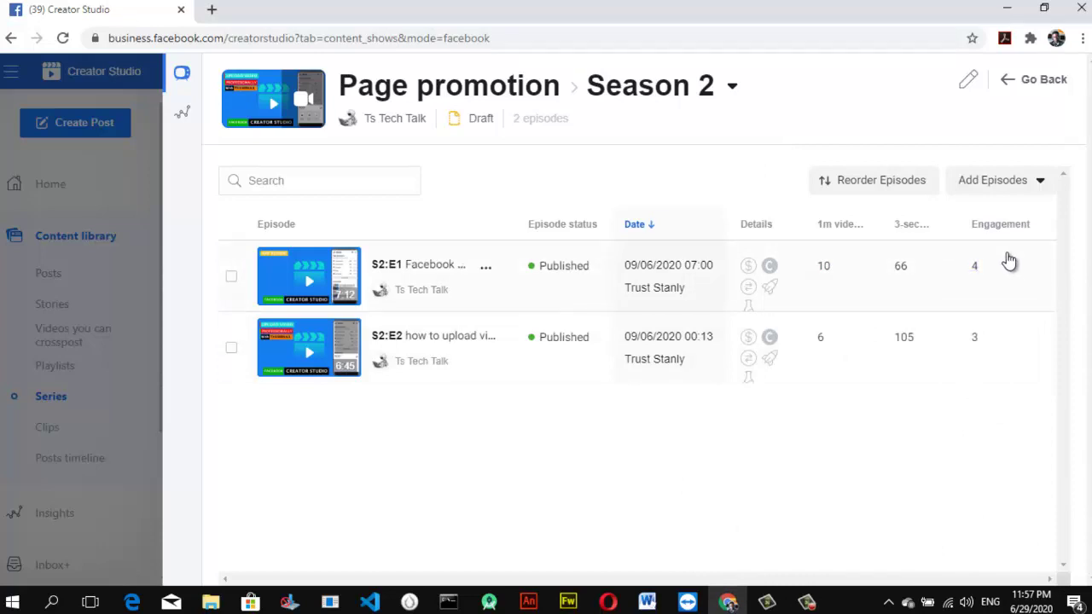
# Return to the series' all-seasons overview, publish the Page promotion series and dismiss the series insights tip
pyautogui.click(491, 93)
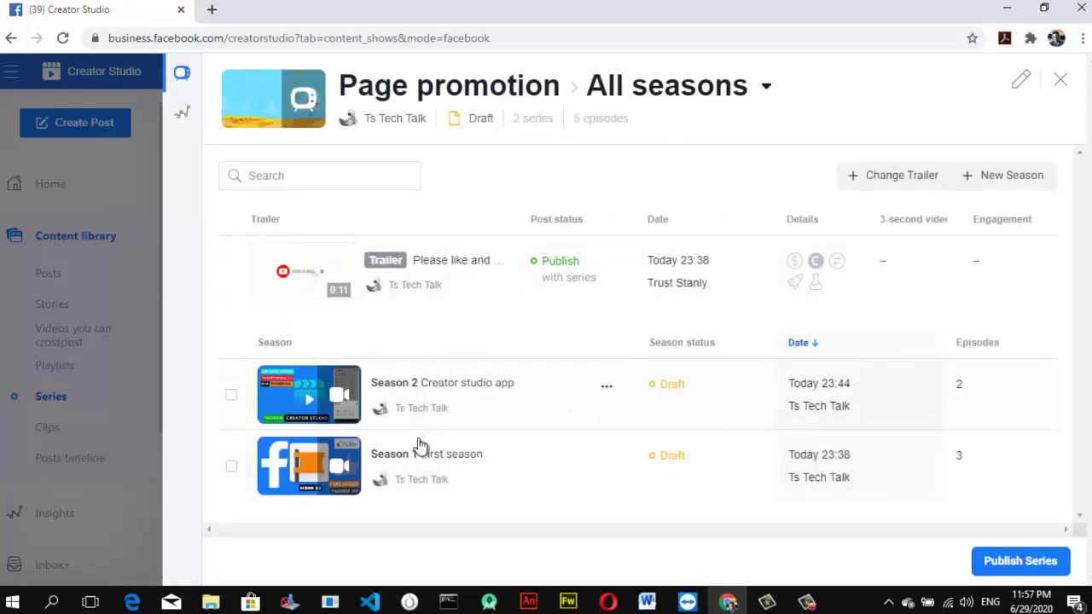
pyautogui.click(1036, 561)
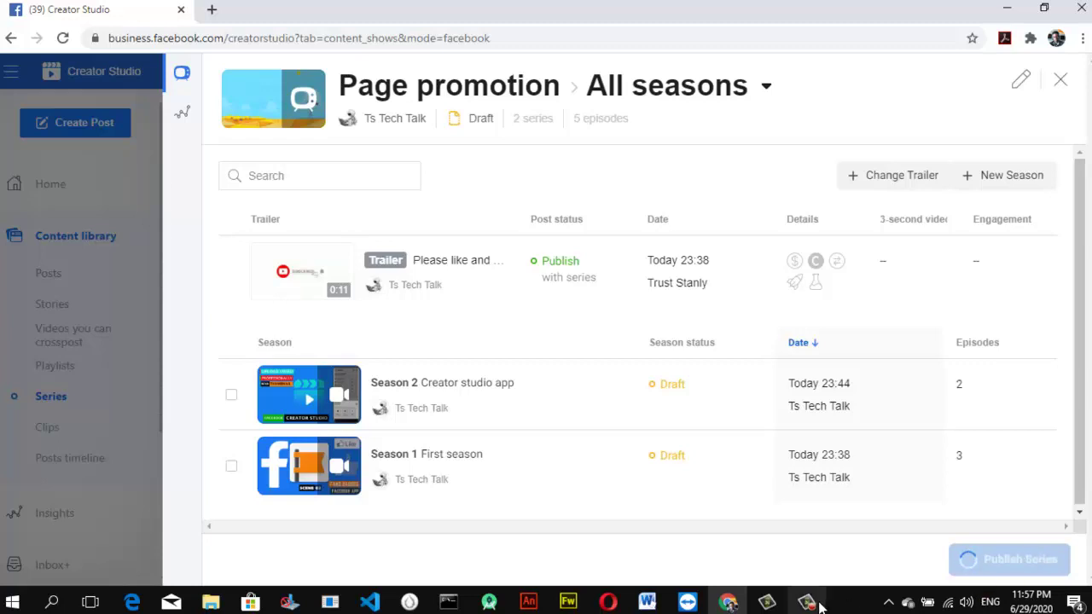
pyautogui.click(854, 568)
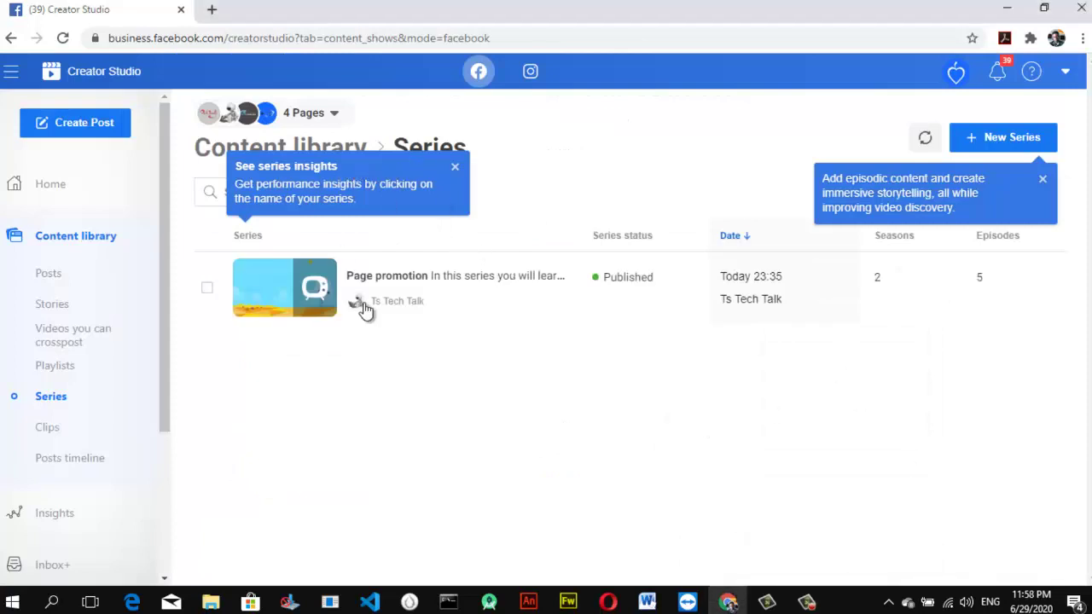
pyautogui.click(455, 166)
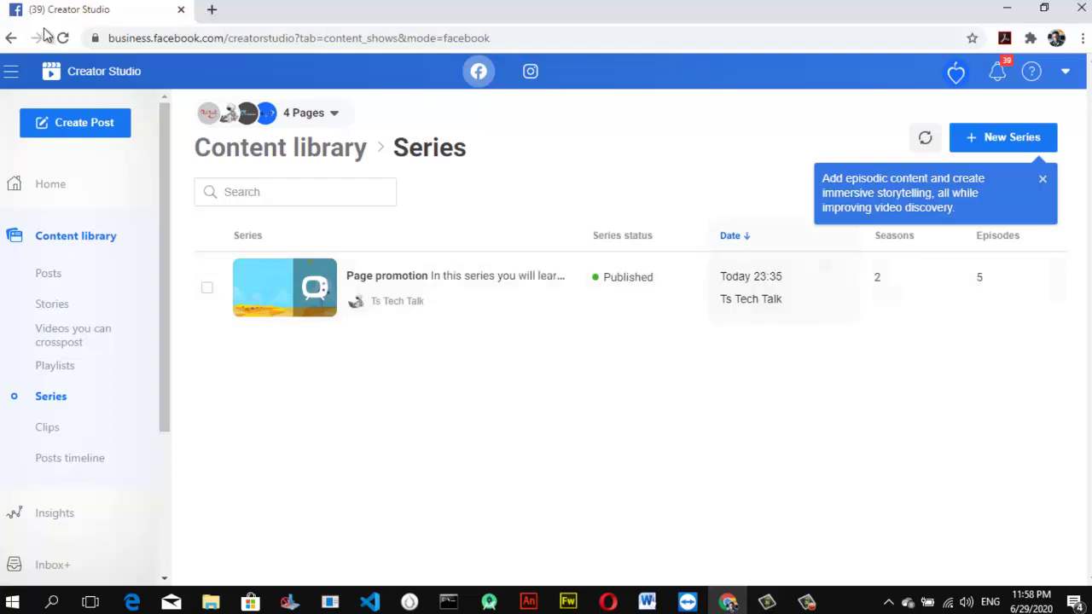
# Open the Ts Tech Talk page at facebook.com/tstechtalk1 in a new browser tab
pyautogui.hotkey('ctrl', 't')
pyautogui.write('fae')
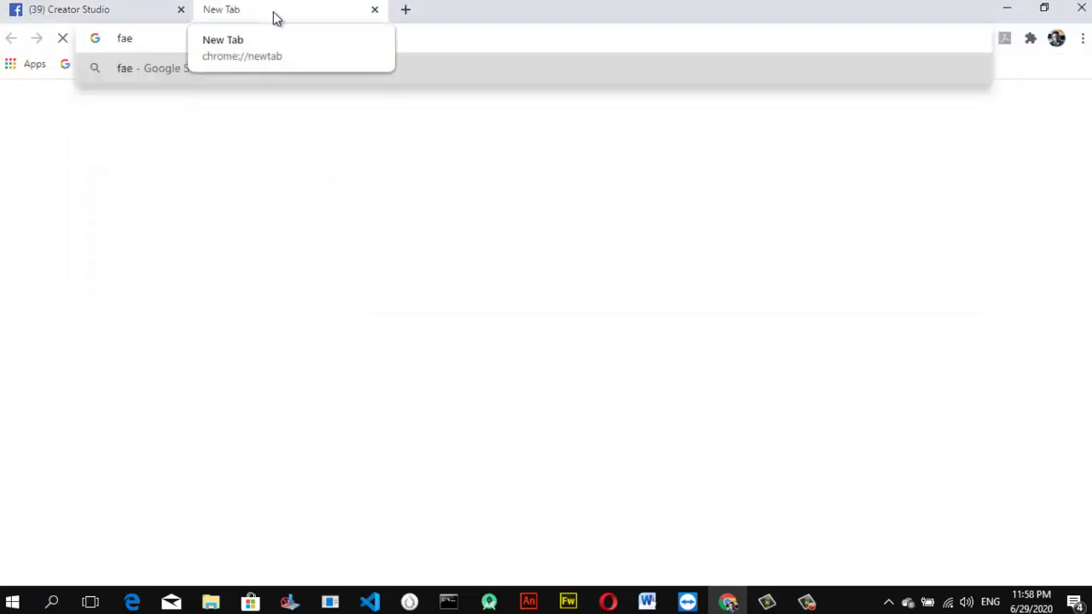
pyautogui.press('BackSpace')
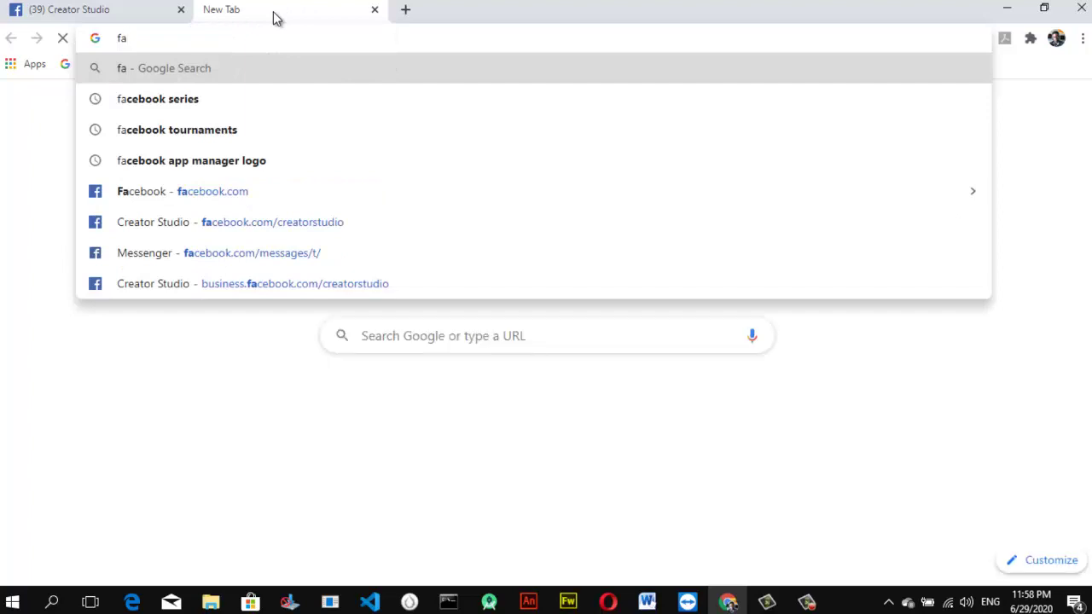
pyautogui.write('ce')
pyautogui.write('book.com/tstechtalk1')
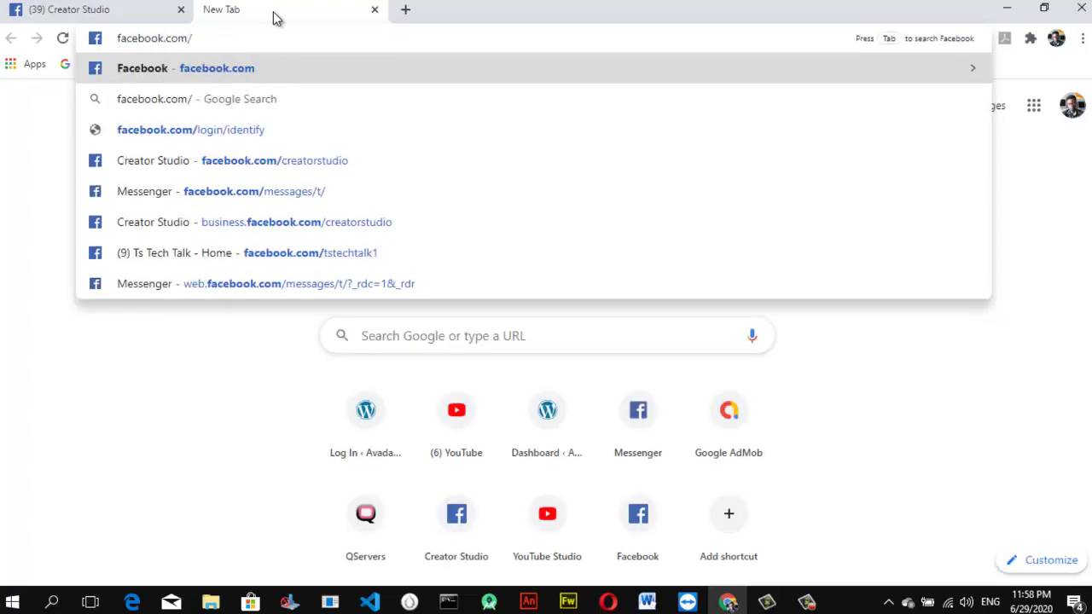
pyautogui.click(334, 253)
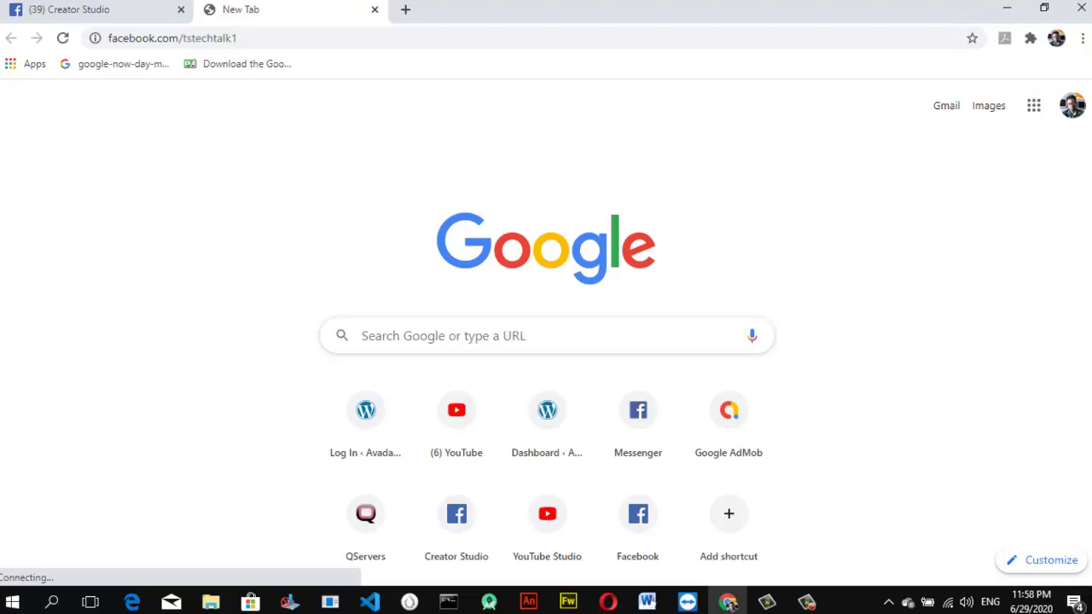
pyautogui.click(541, 39)
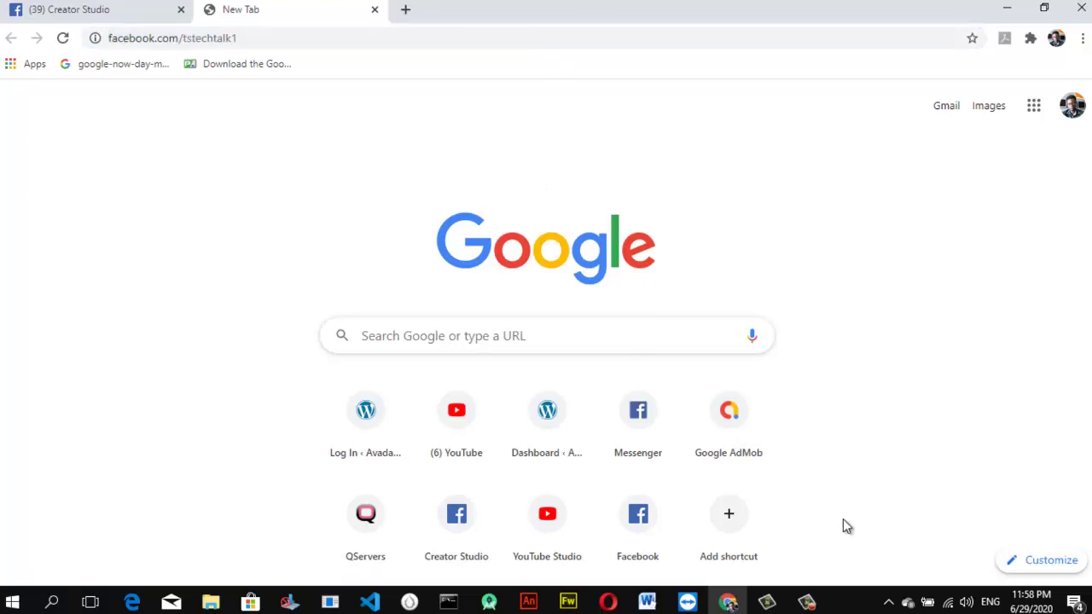
pyautogui.moveTo(807, 599)
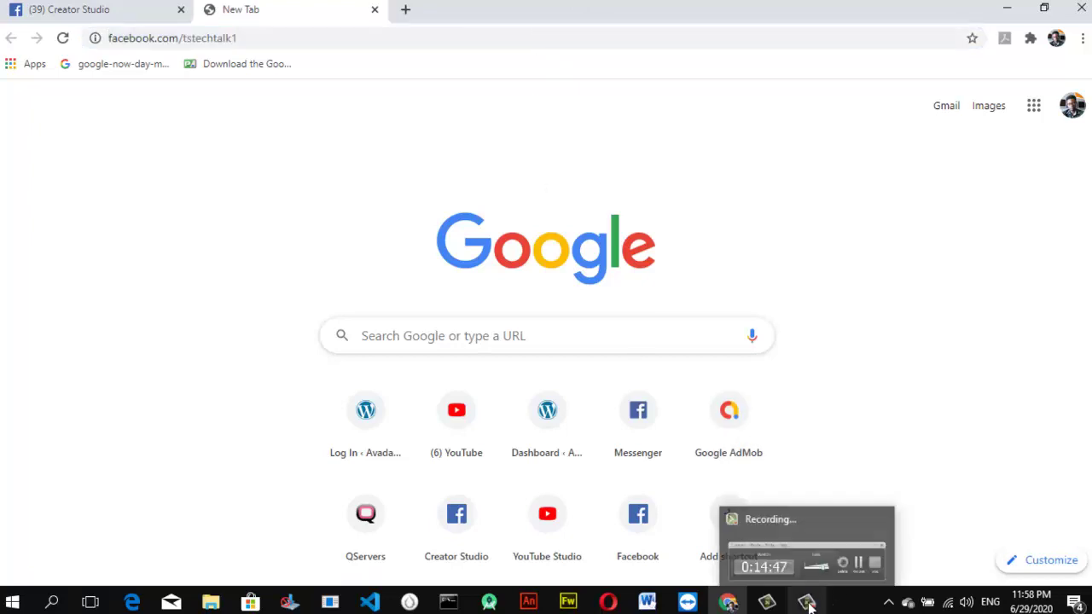
pyautogui.click(840, 538)
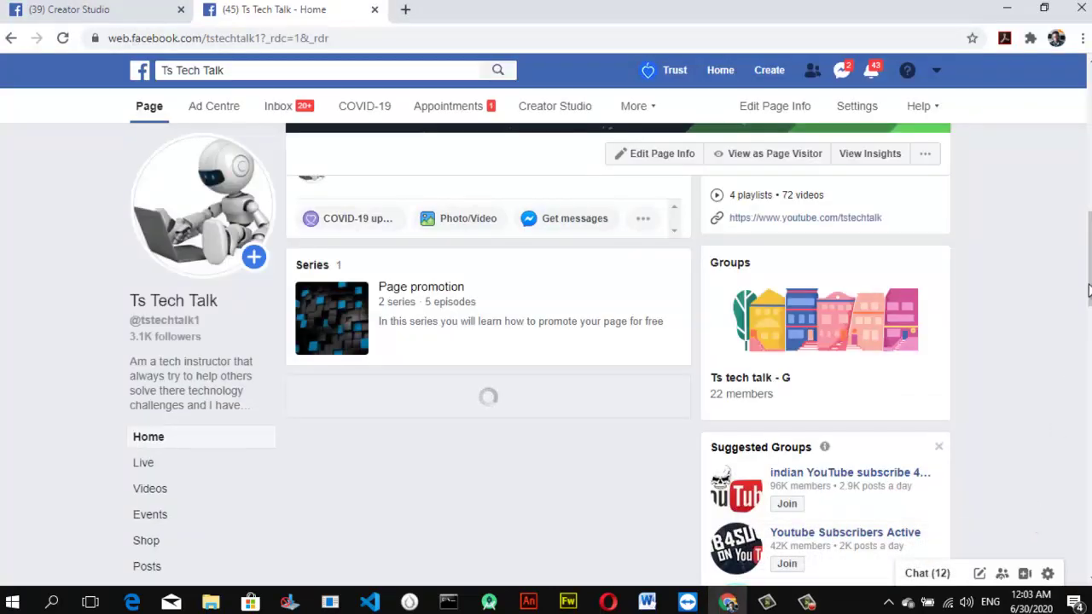
# Look through the Ts Tech Talk page's home feed, examining how the Page promotion series appears alongside the spotlight videos, playlists and videos
pyautogui.scroll(1, 557, 319)
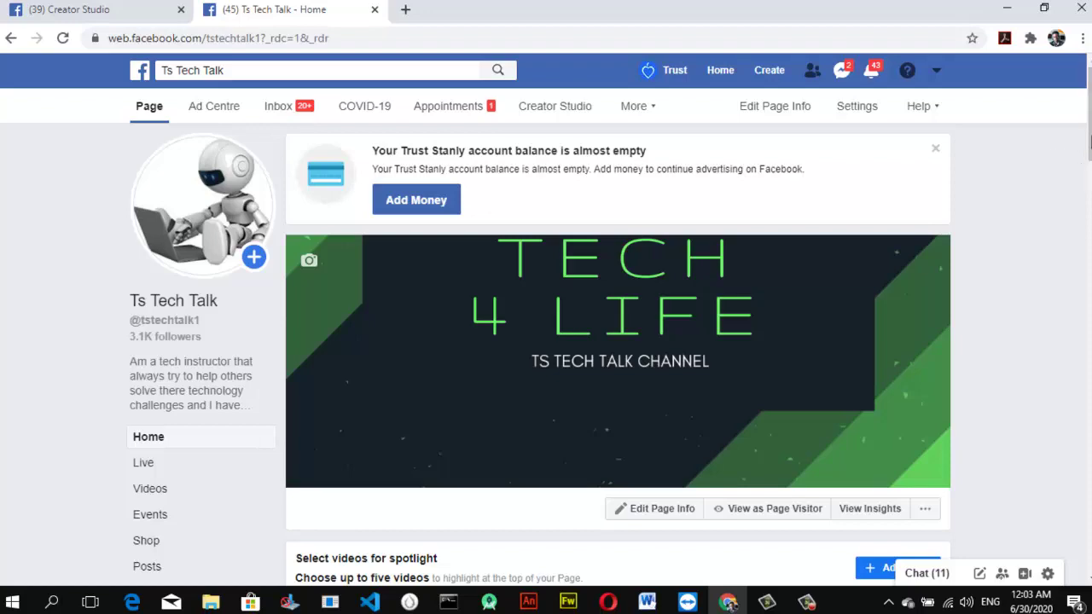
pyautogui.moveTo(1090, 141); pyautogui.dragTo(1084, 288)
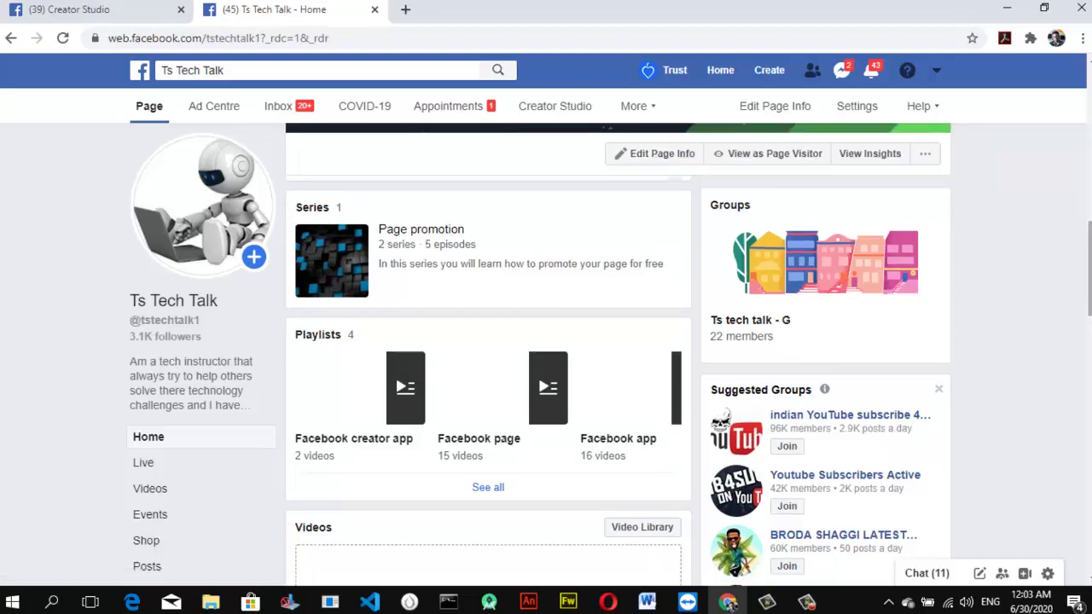
pyautogui.scroll(-10, 546, 359)
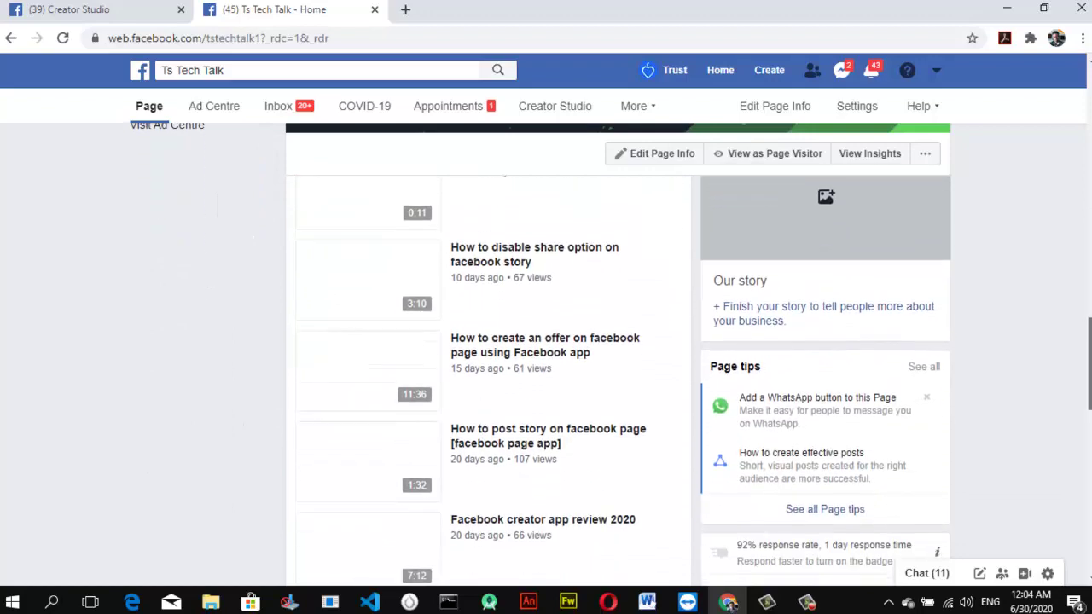
pyautogui.scroll(-1, 546, 358)
pyautogui.scroll(3, 546, 359)
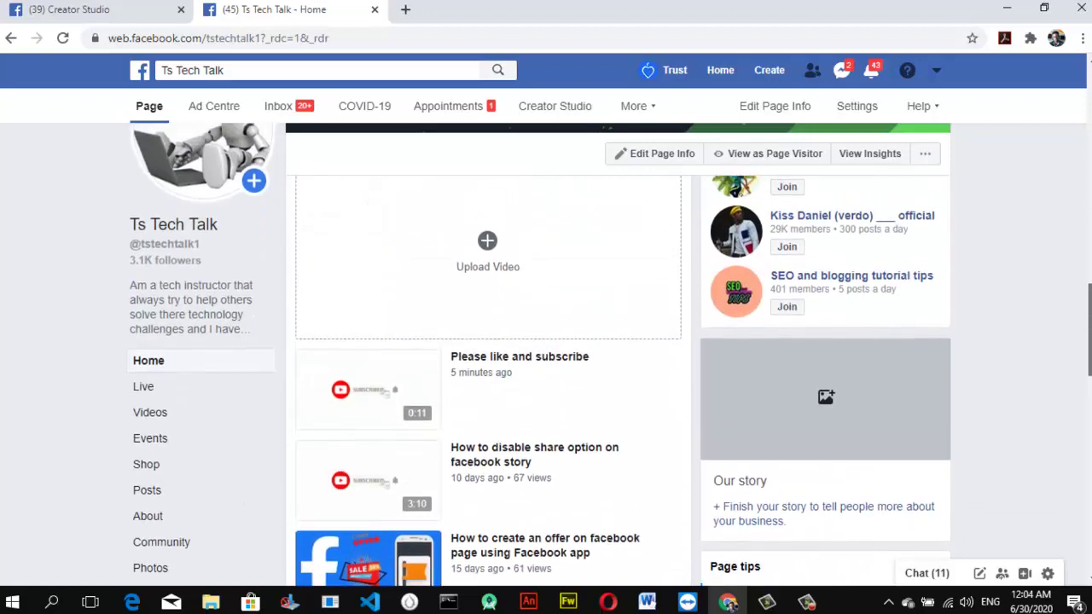
pyautogui.scroll(1, 546, 358)
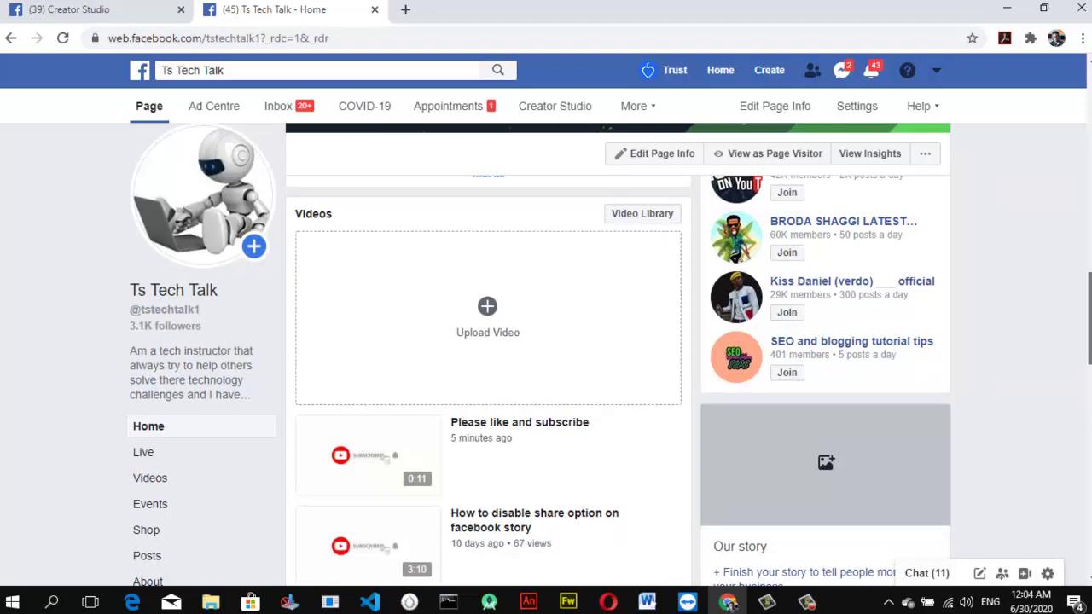
pyautogui.scroll(4, 546, 359)
pyautogui.scroll(-2, 546, 358)
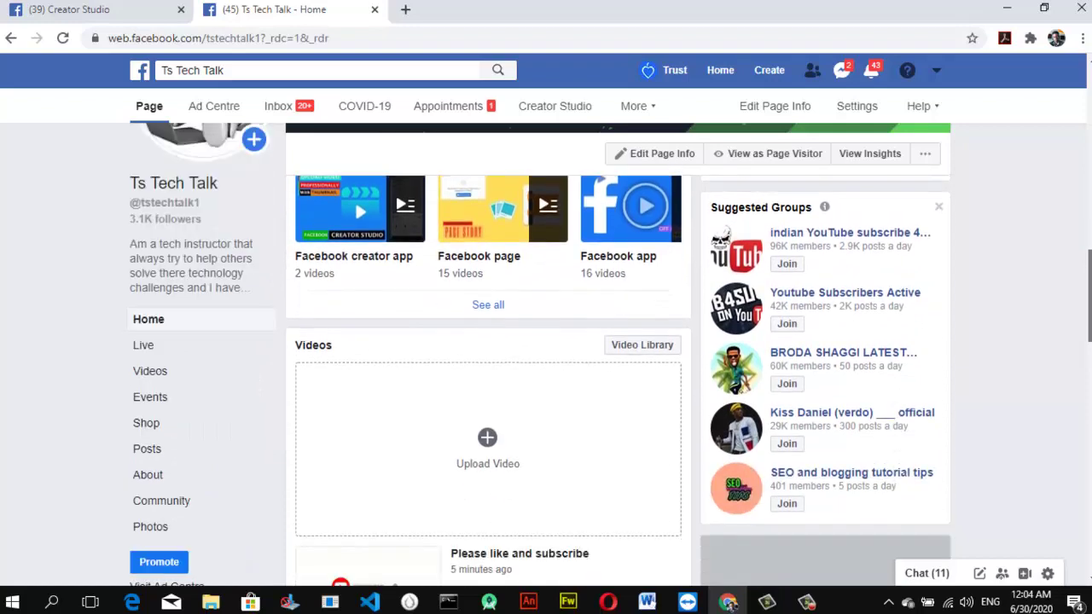
pyautogui.scroll(4, 546, 358)
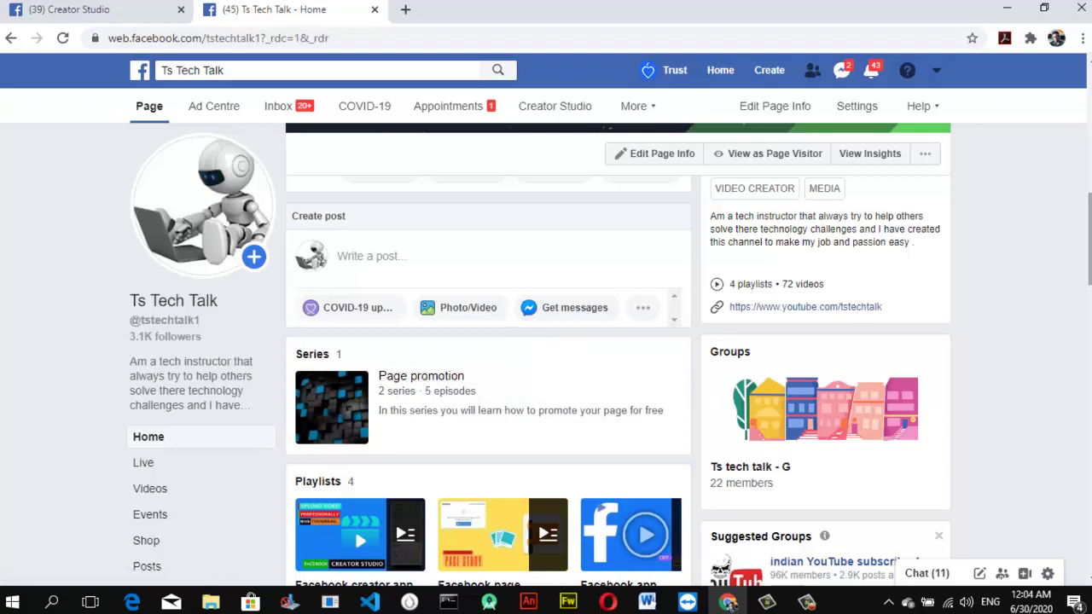
pyautogui.scroll(5, 619, 354)
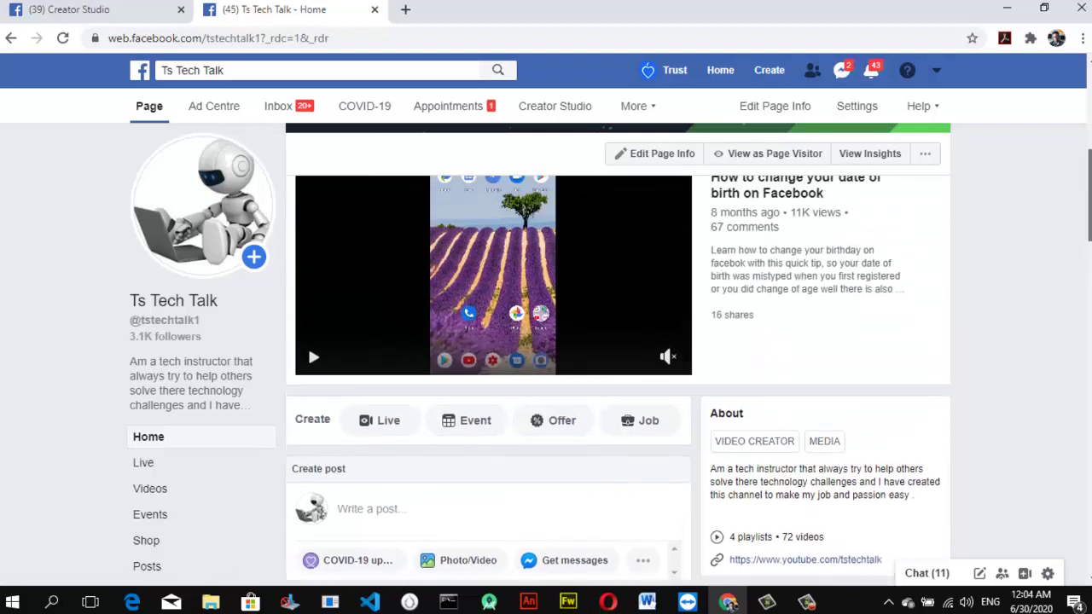
pyautogui.scroll(3, 619, 354)
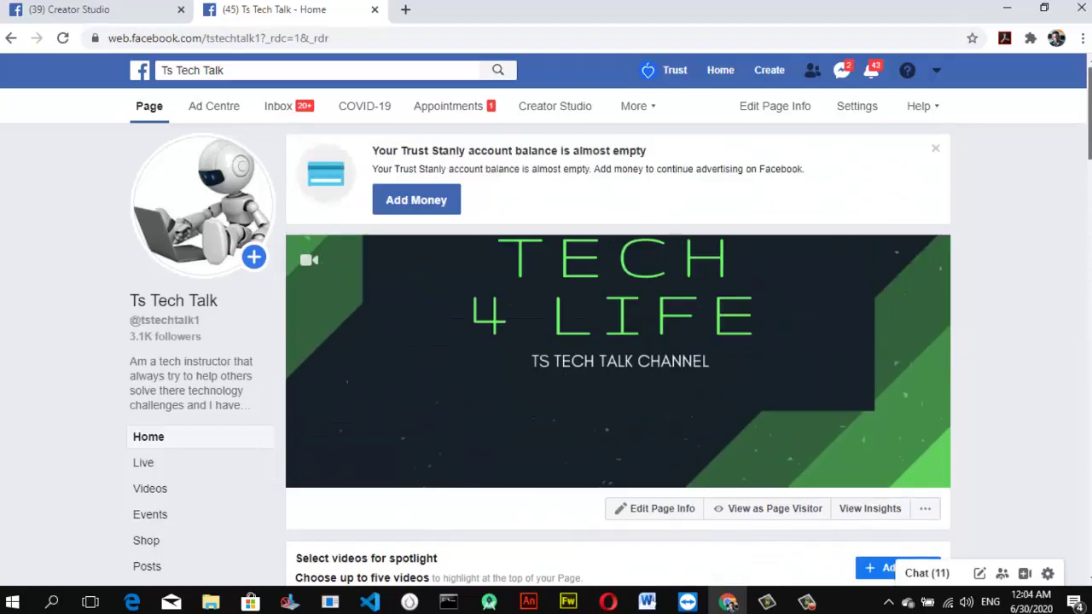
pyautogui.scroll(-8, 619, 354)
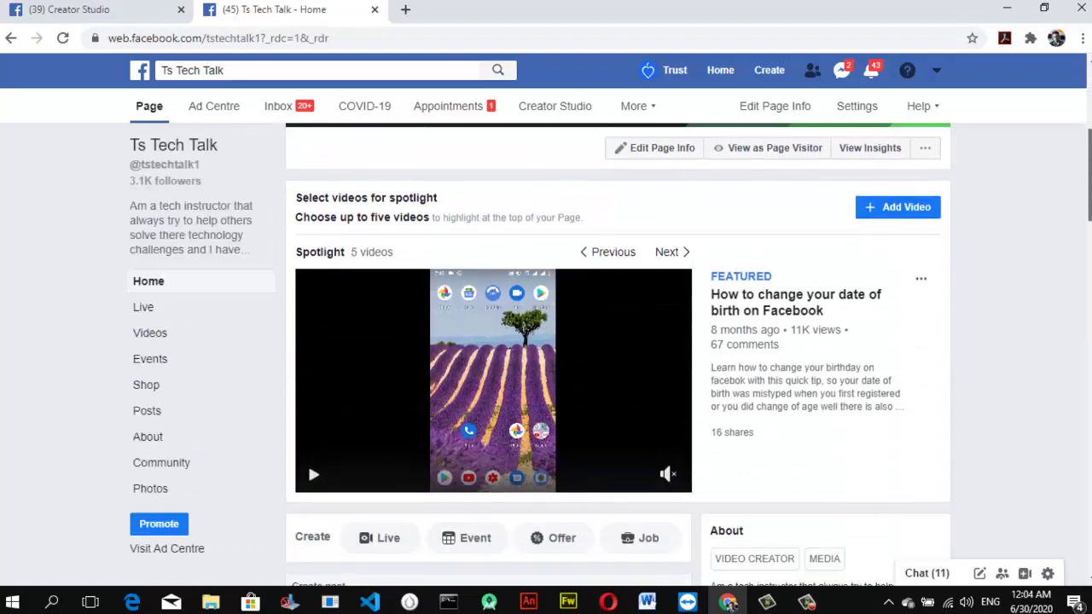
pyautogui.scroll(-3, 618, 273)
pyautogui.scroll(3, 618, 273)
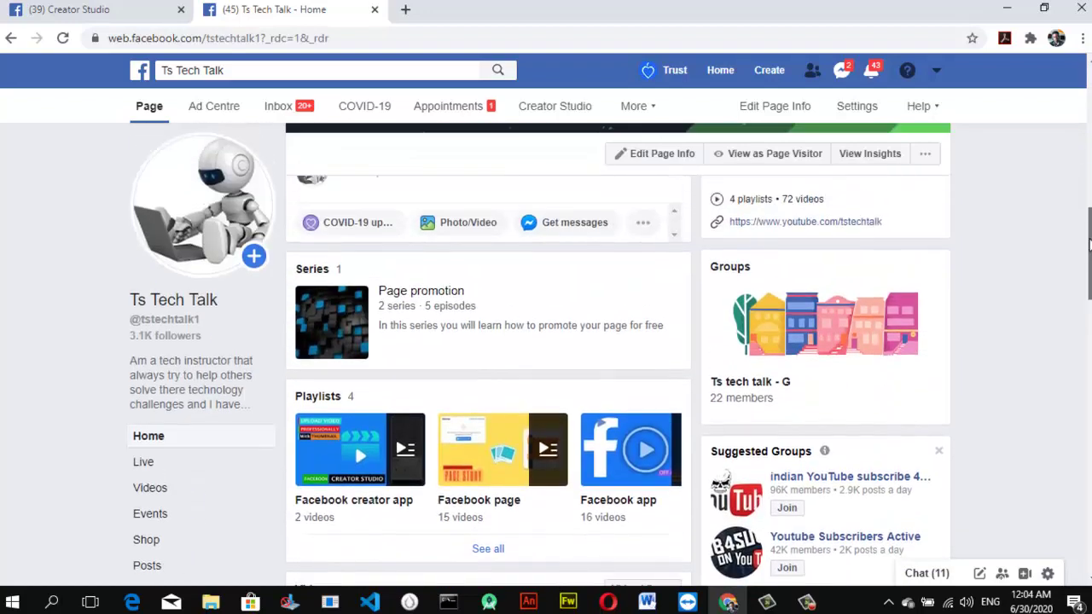
pyautogui.scroll(-1, 617, 273)
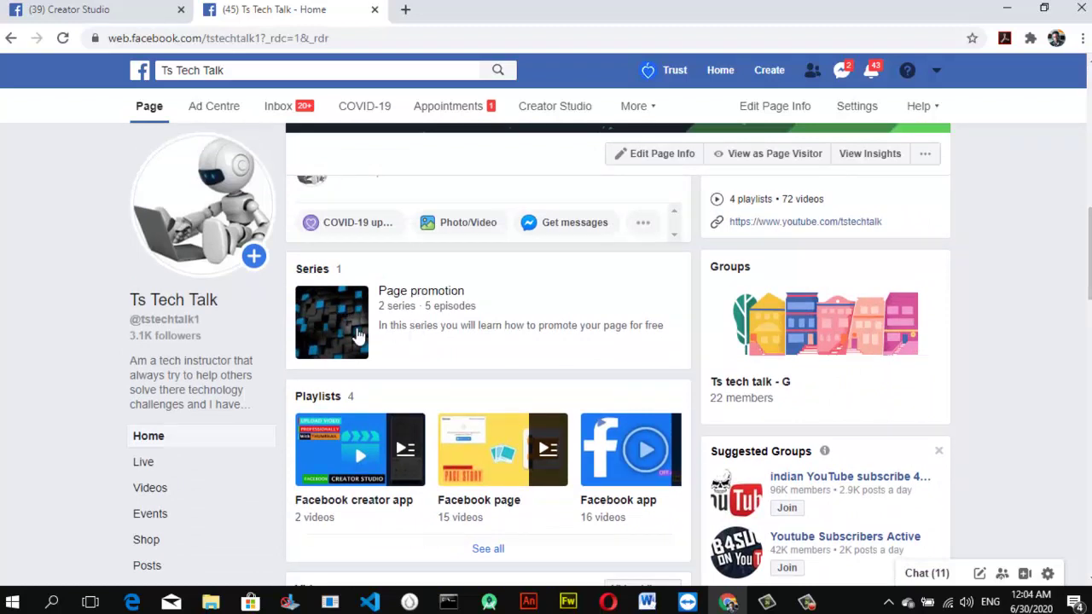